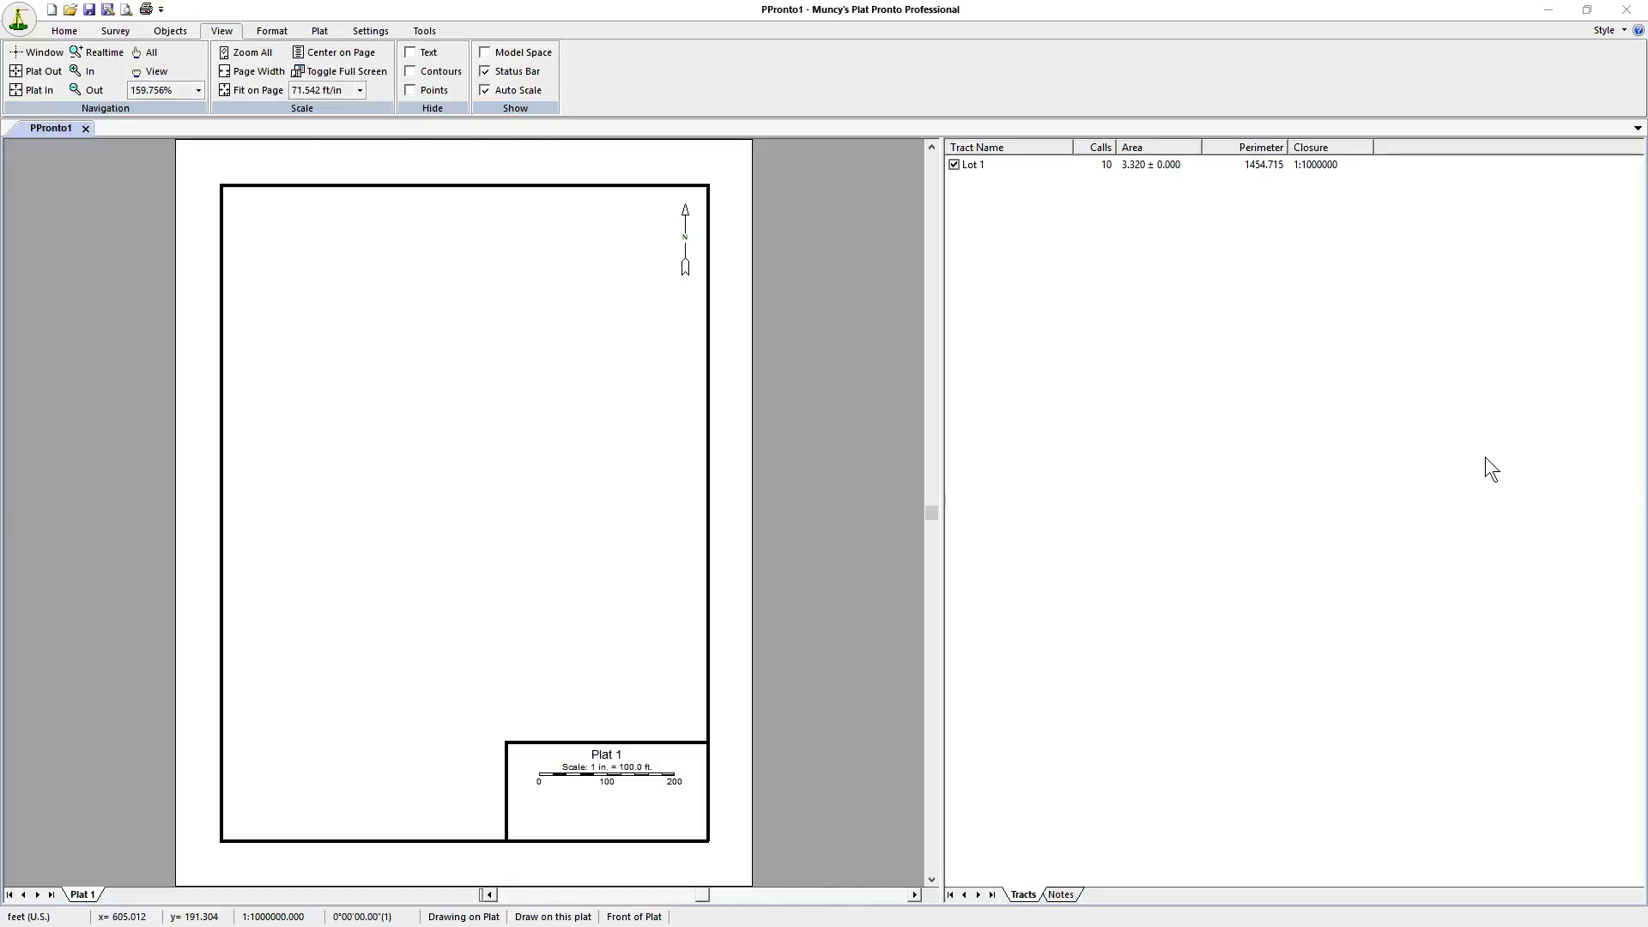
Open asubdivide.svy from the Recent Documents list.
click(20, 21)
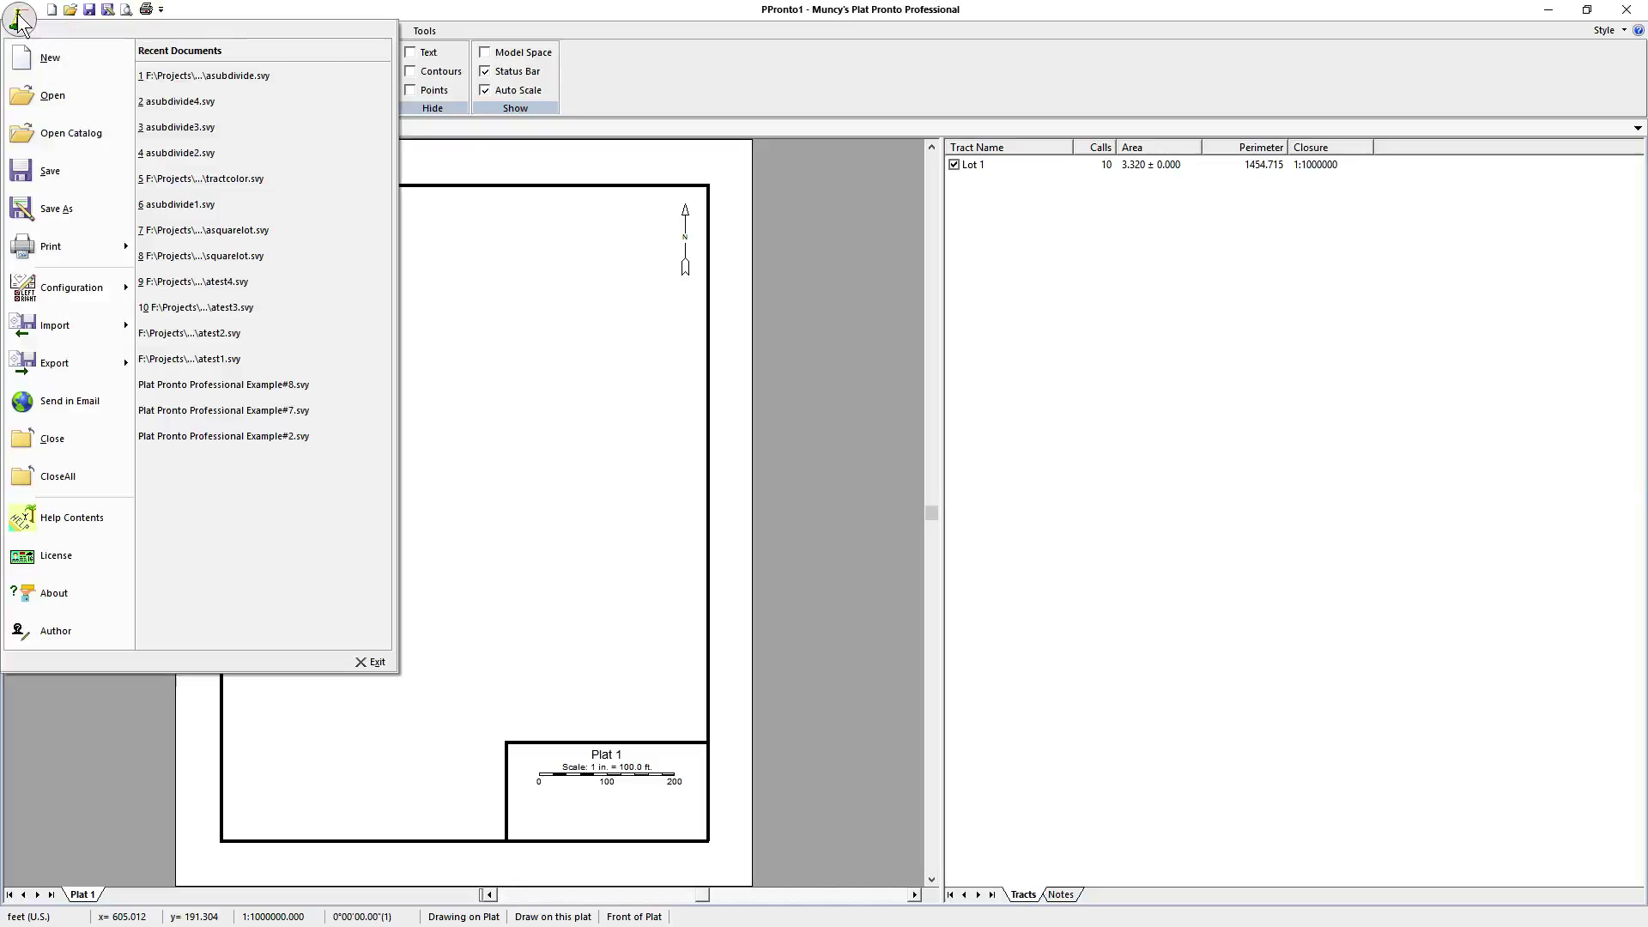
click(188, 76)
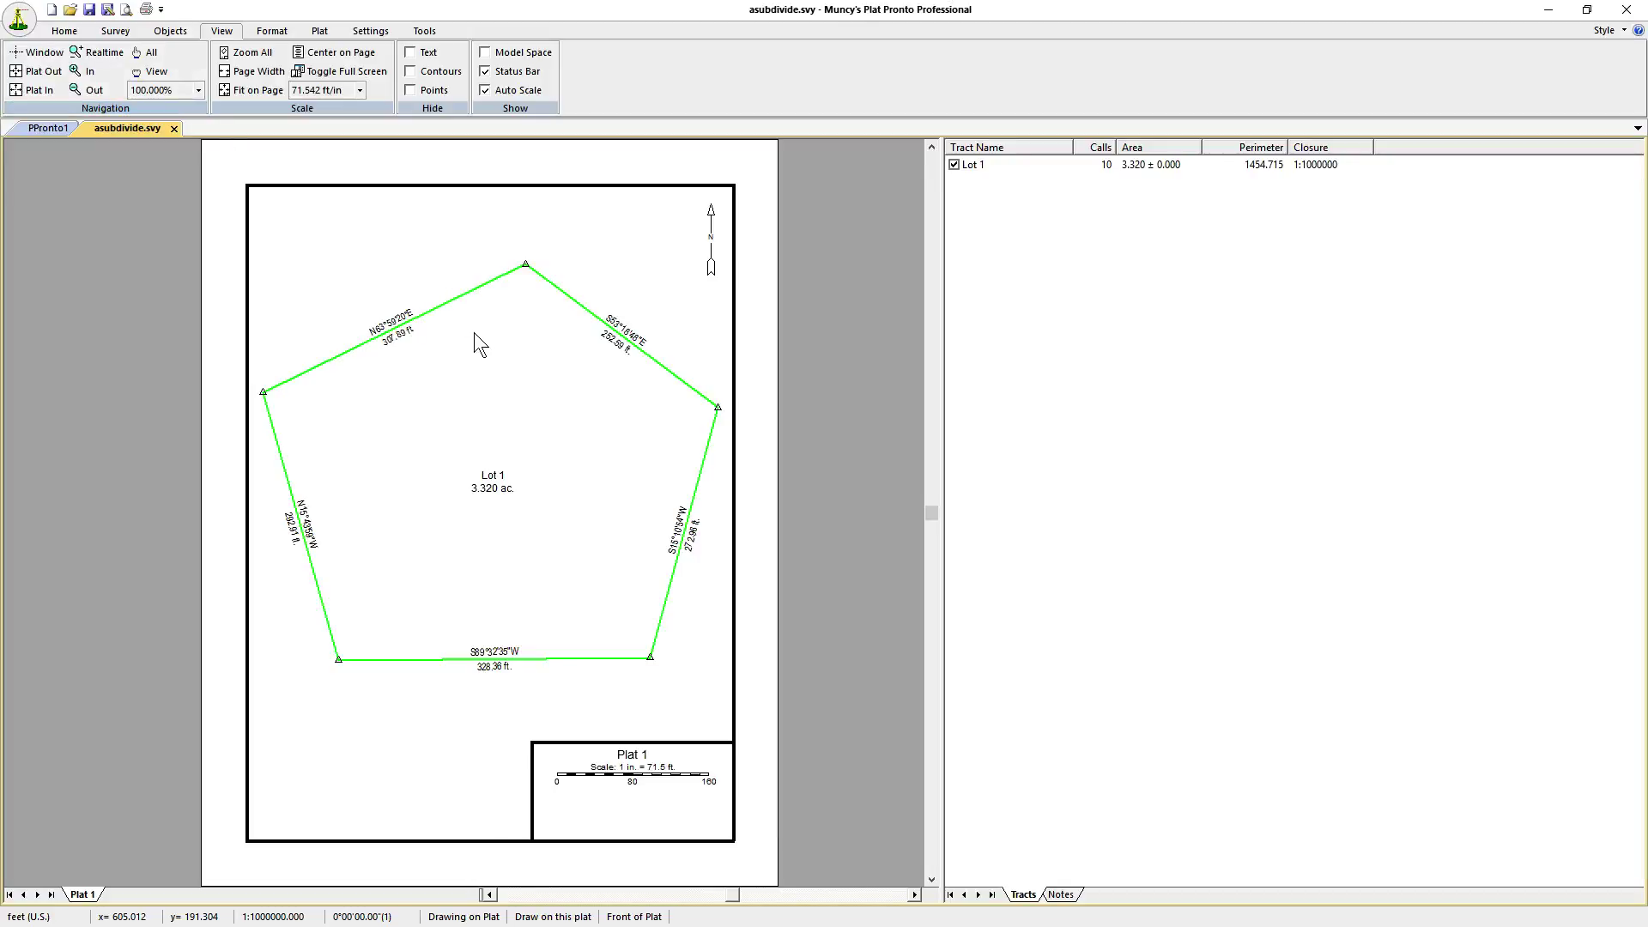
Window-zoom so pentagon Lot 1 fills the view, with the Survey tools shown.
click(34, 53)
drag(224, 255, 758, 694)
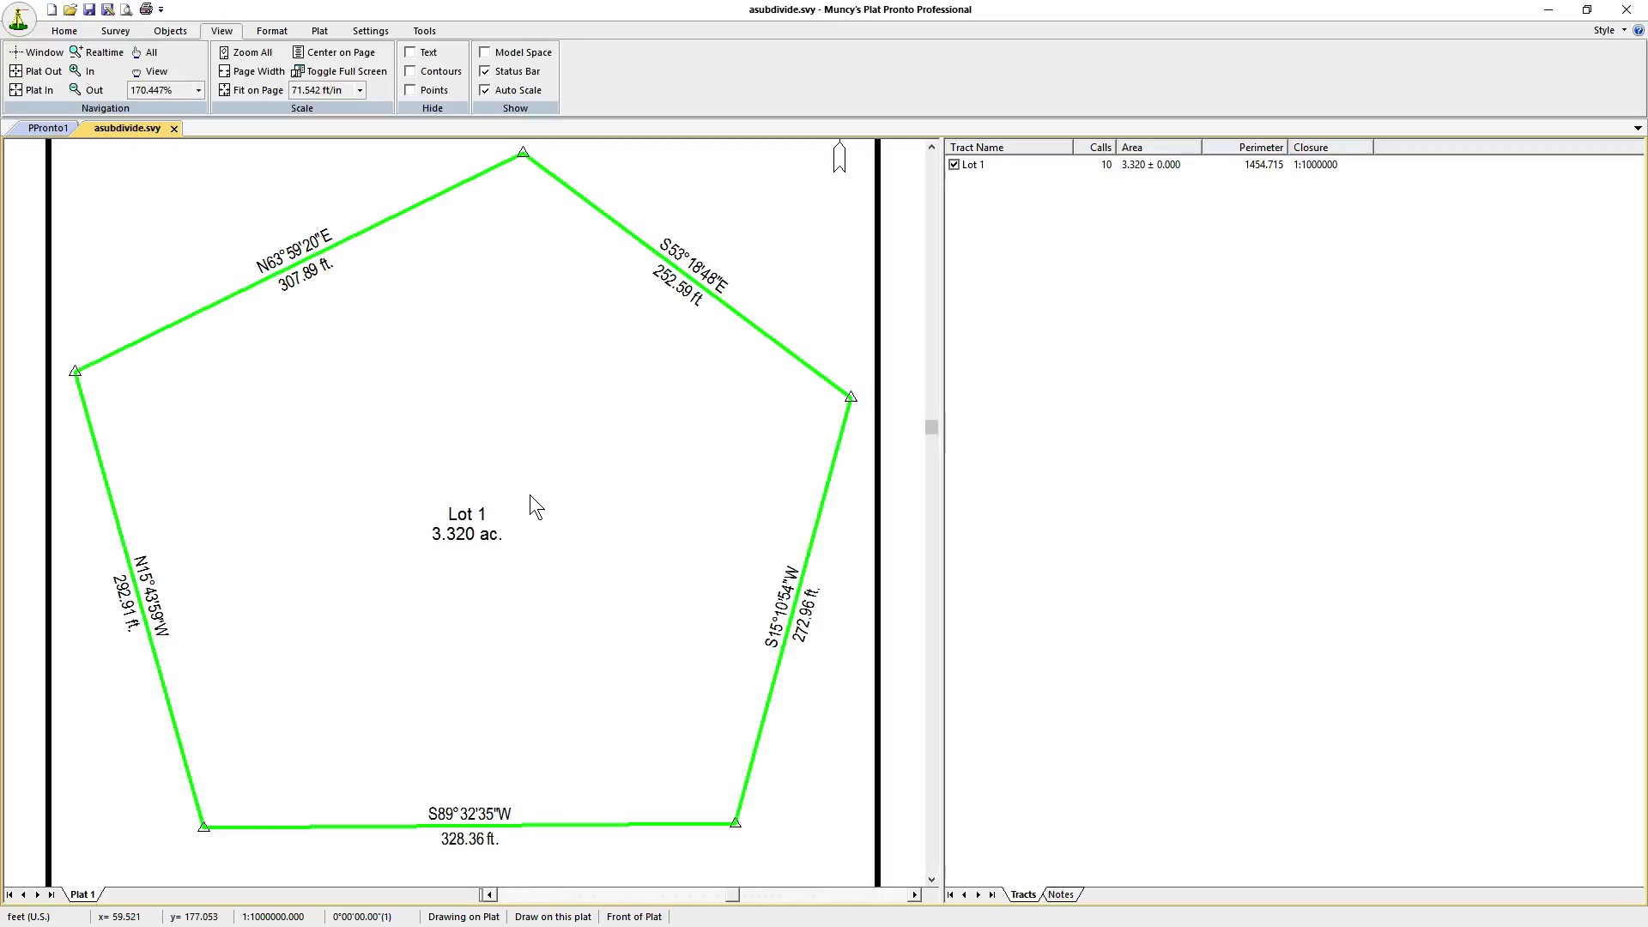
click(115, 32)
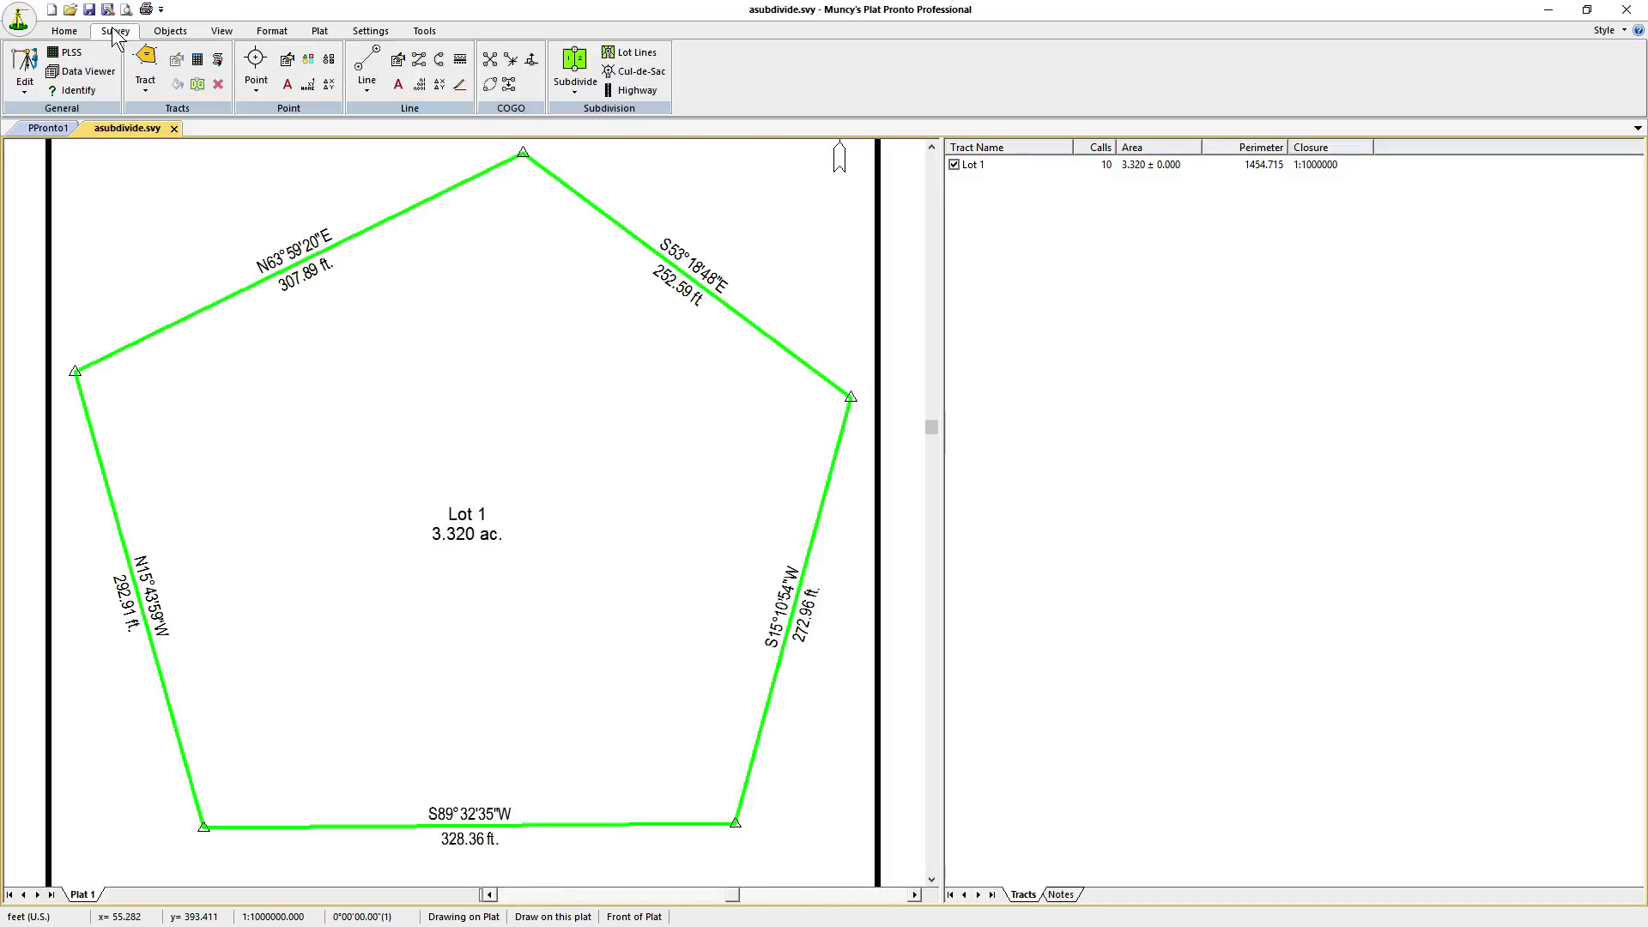
Lay out a 40-ft-wide highway from Lot 1's south line north to the lot centre.
click(627, 95)
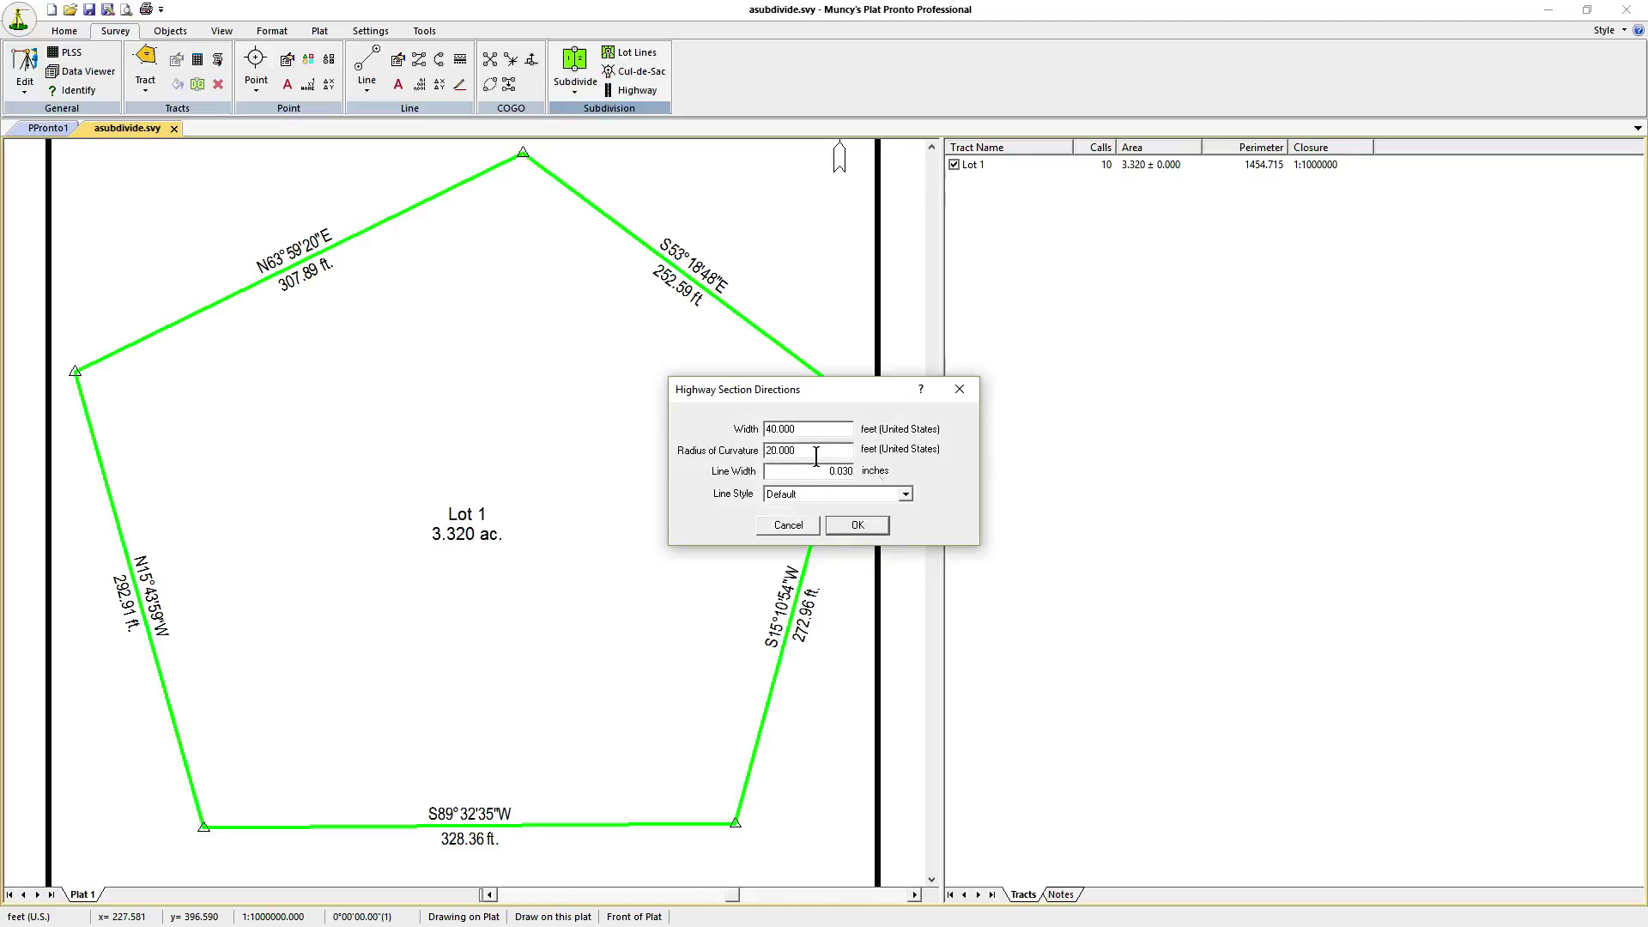
click(857, 524)
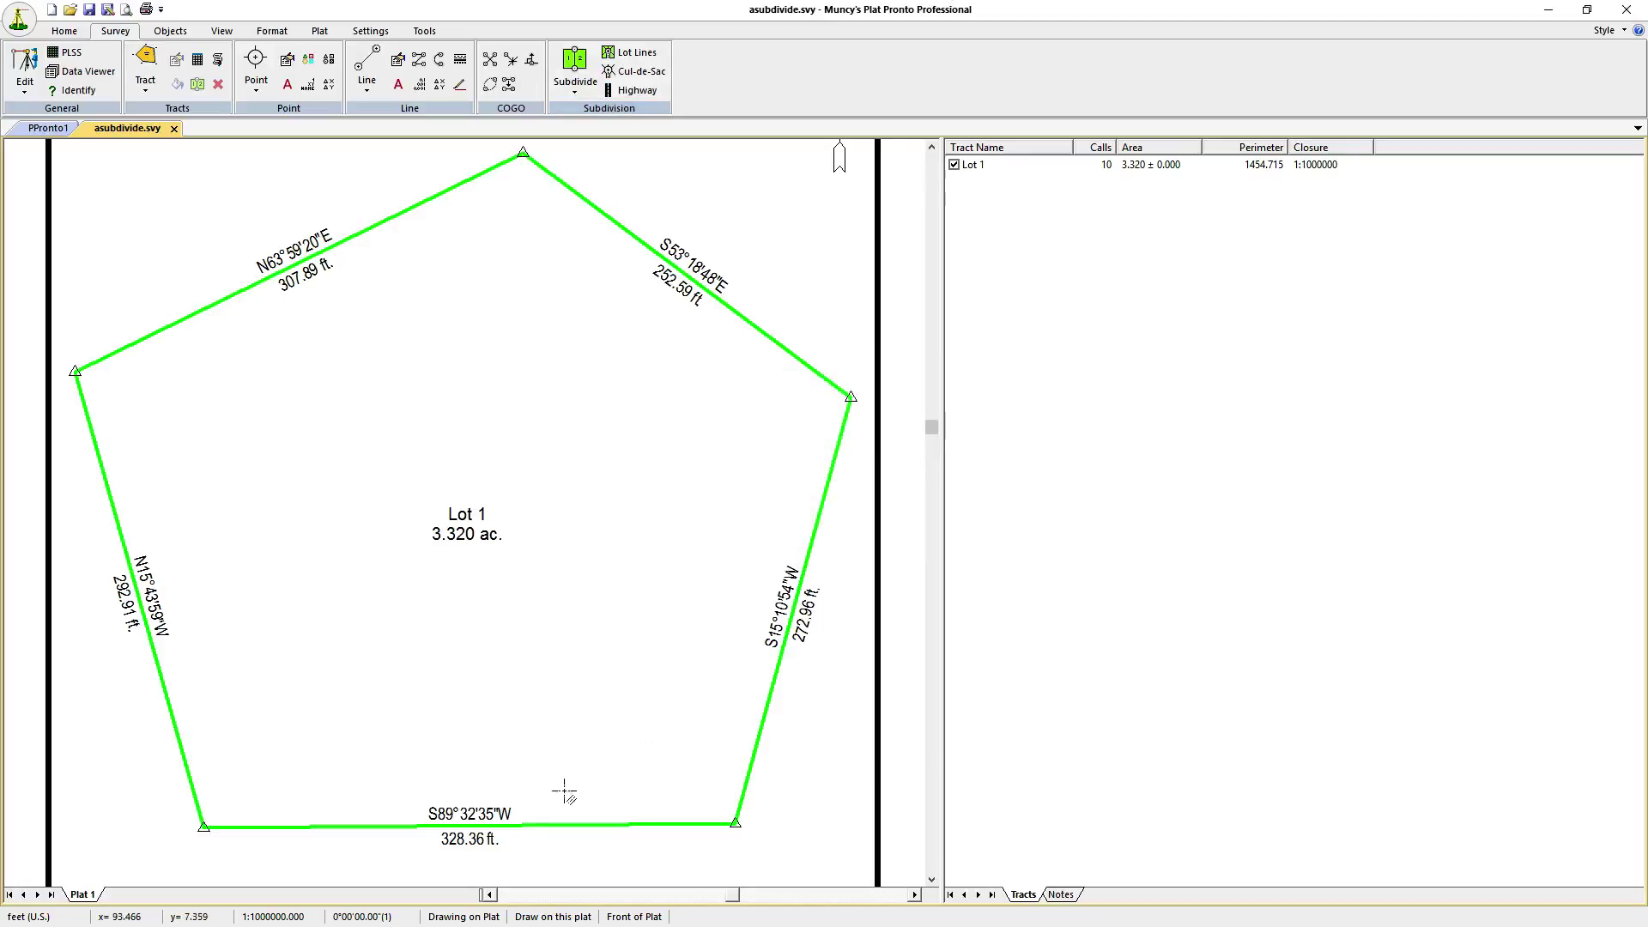
click(450, 827)
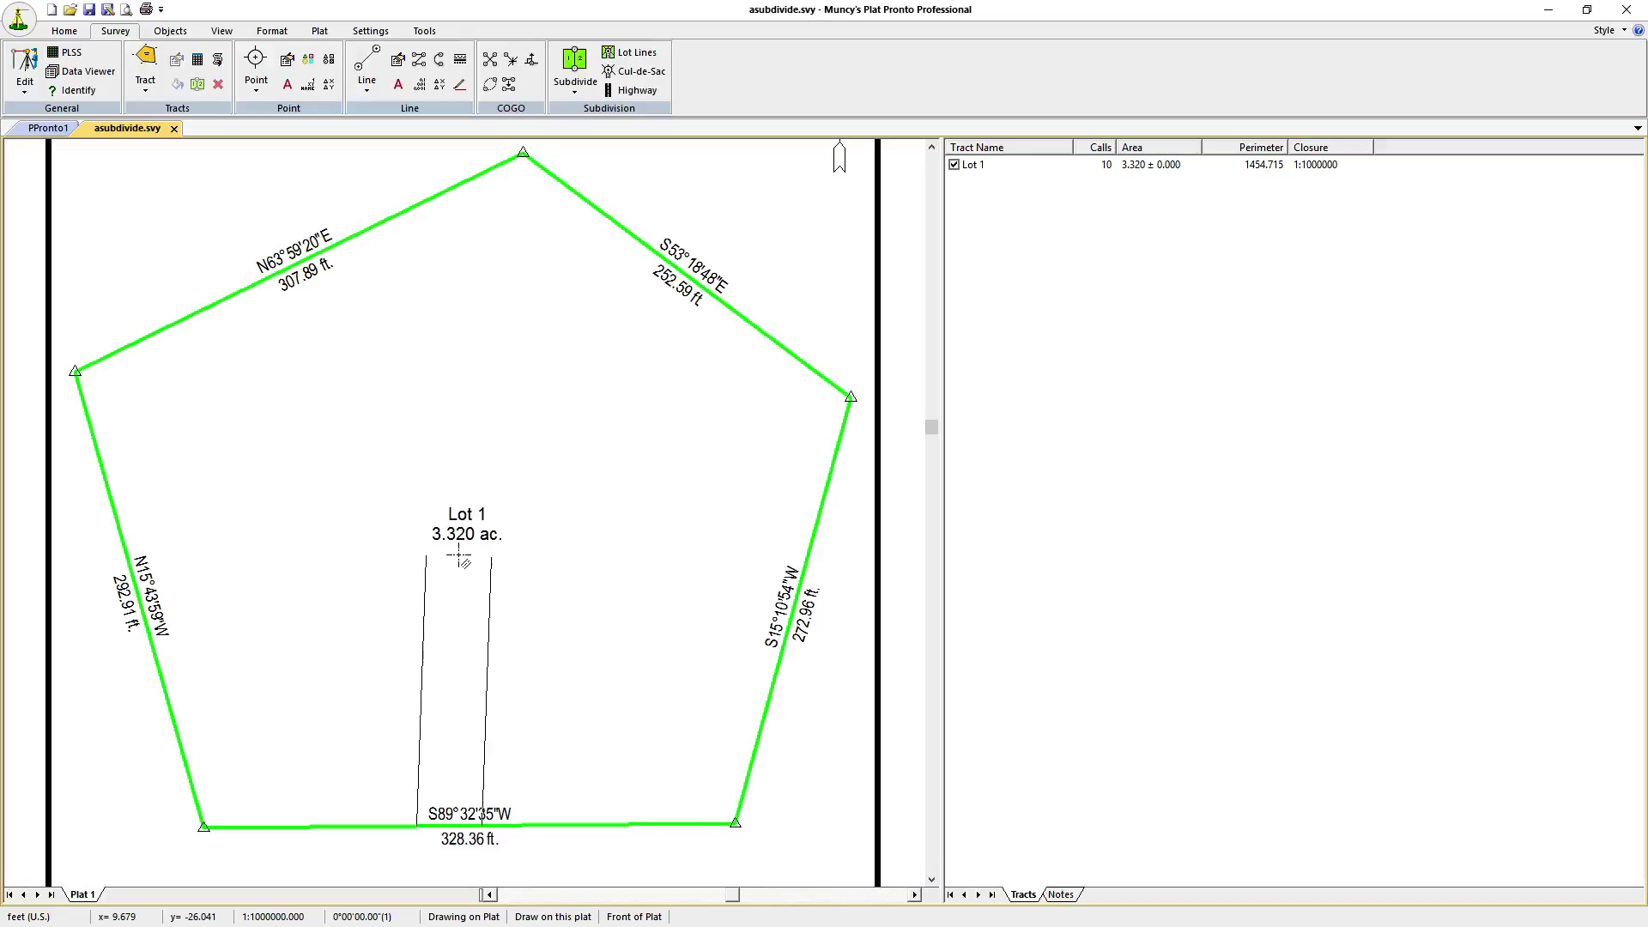
click(456, 564)
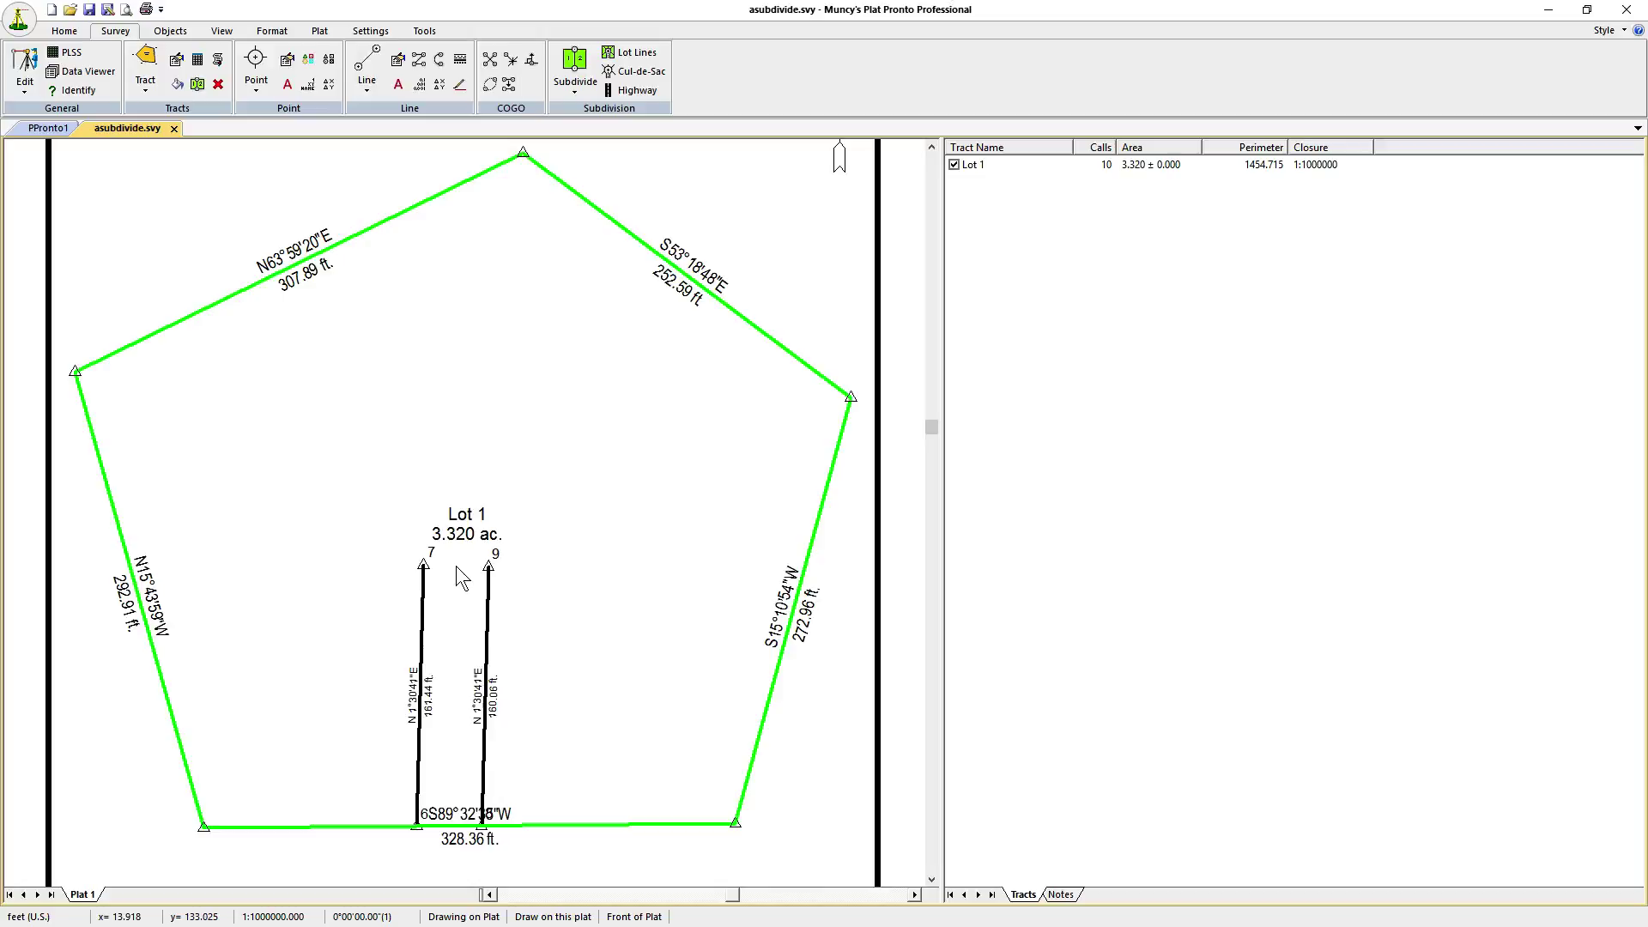
Cap the road with a 37.50-ft-radius cul-de-sac between points 7 and 9.
click(614, 72)
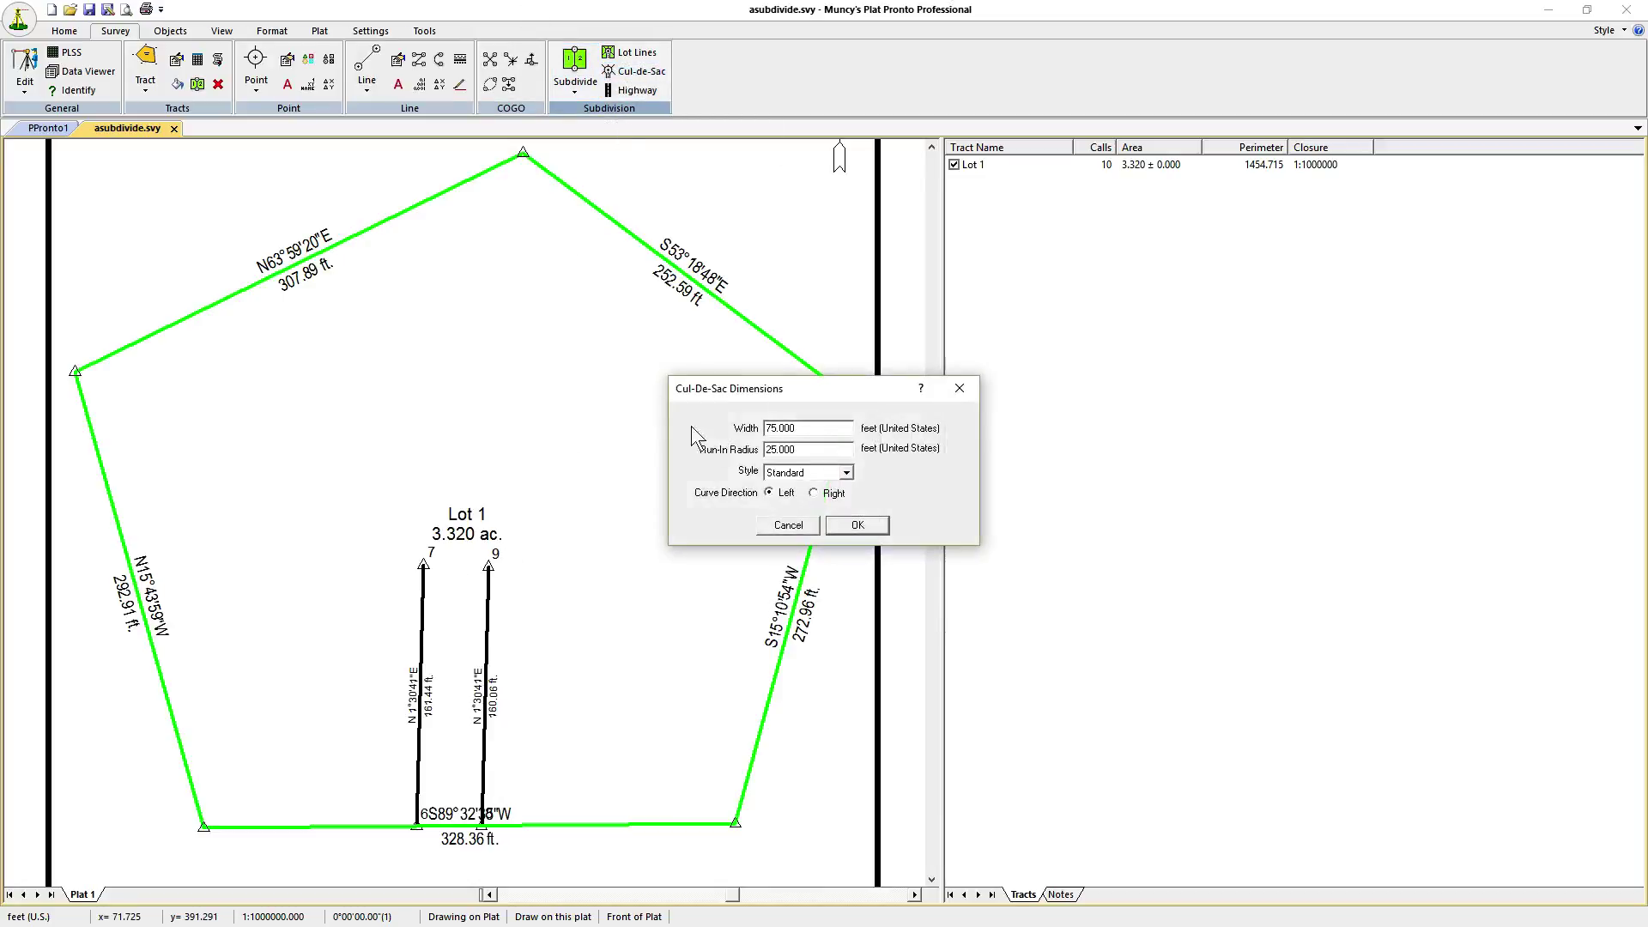
click(854, 524)
click(424, 563)
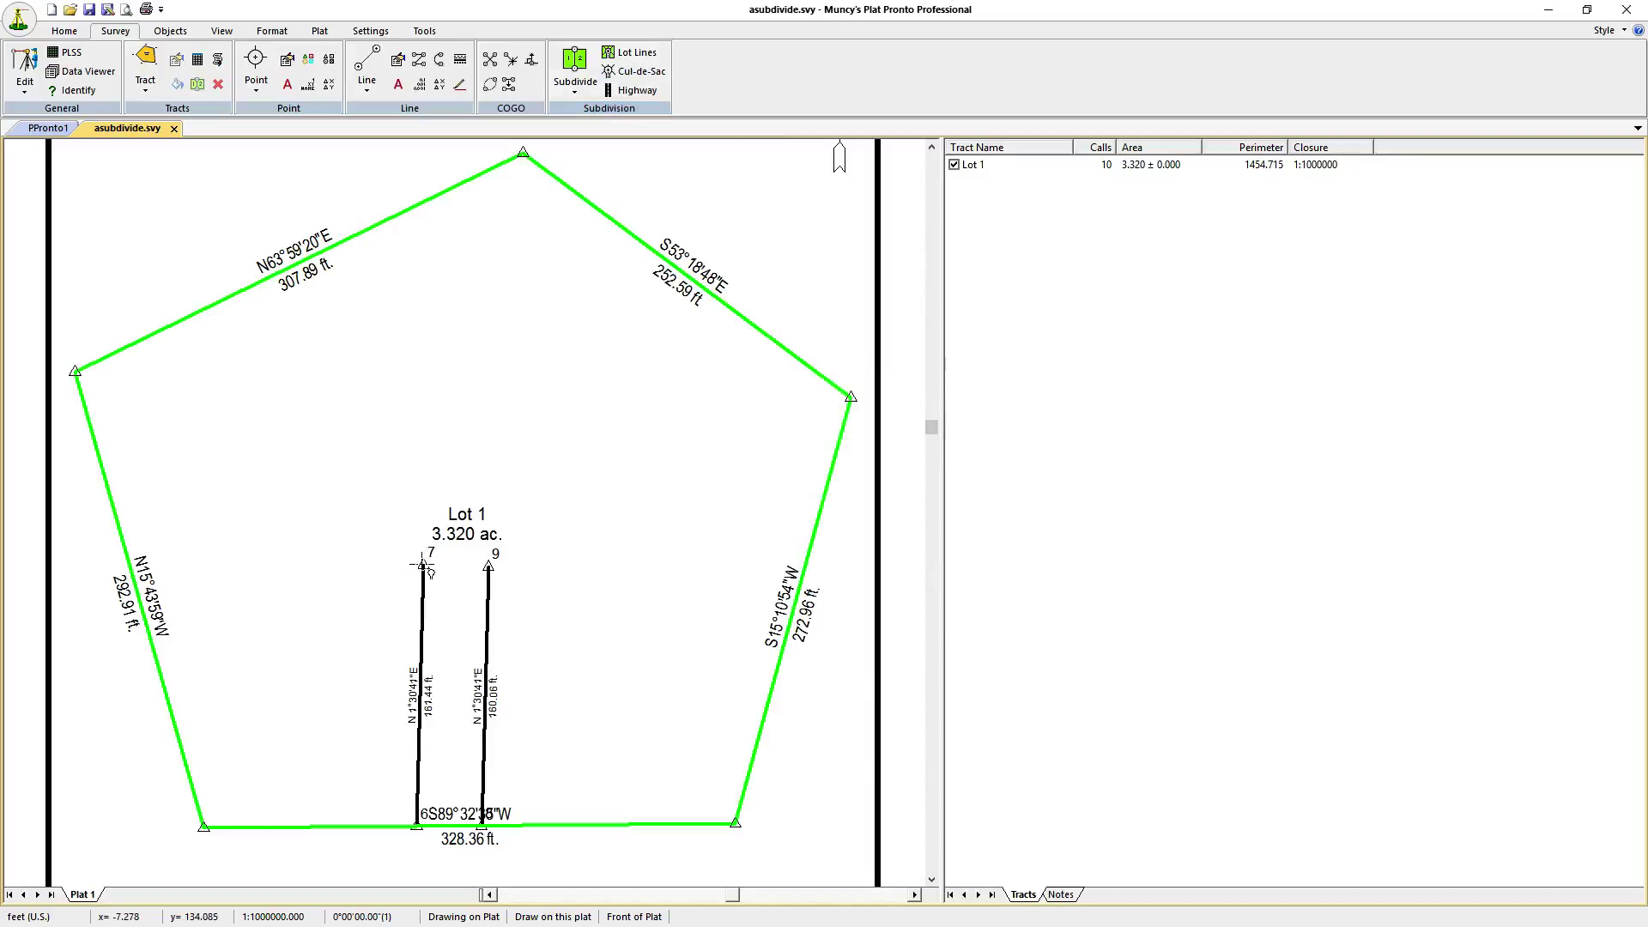
click(503, 556)
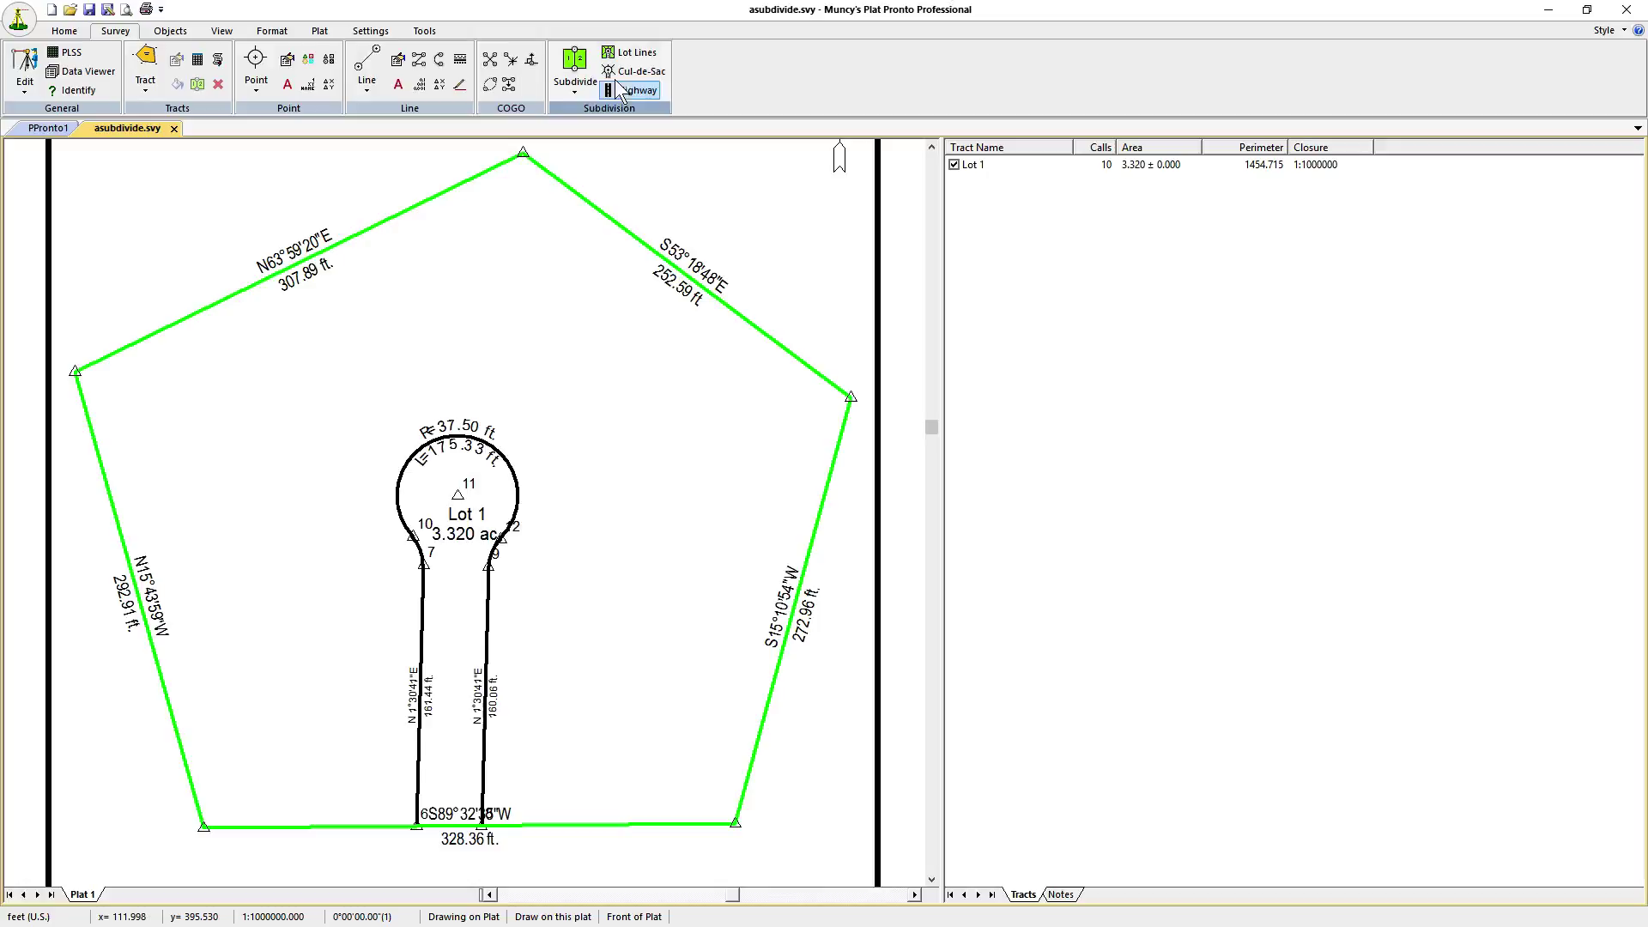
Create Lot 2 by tracing from point 9 around the cul-de-sac arcs and pentagon corners.
click(635, 53)
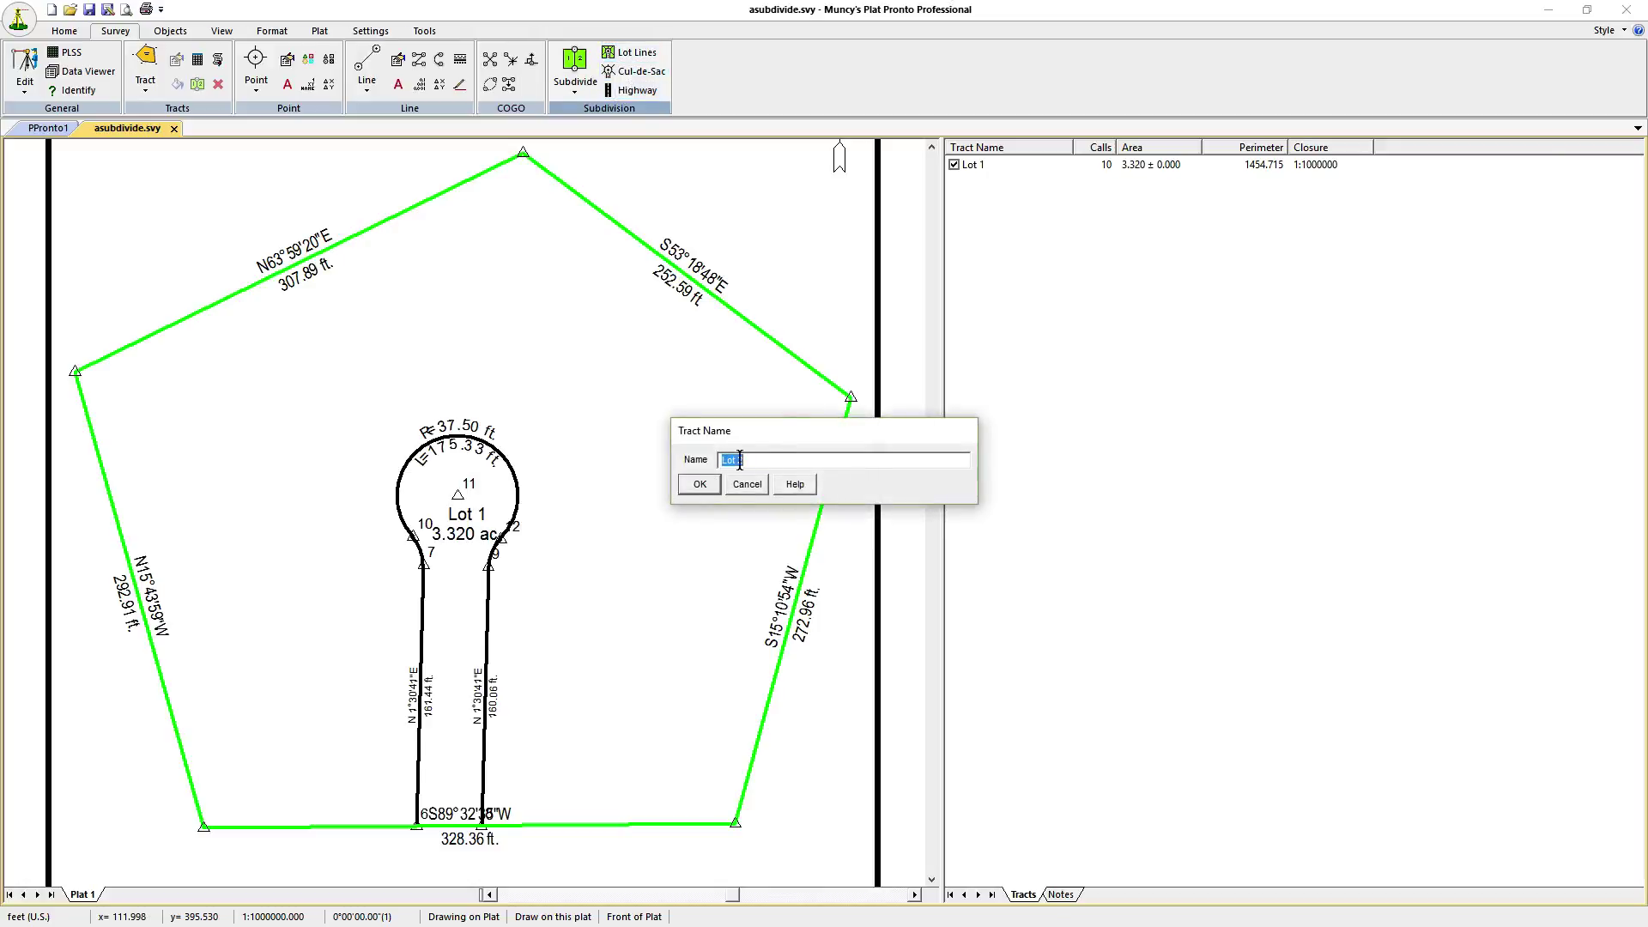
click(699, 486)
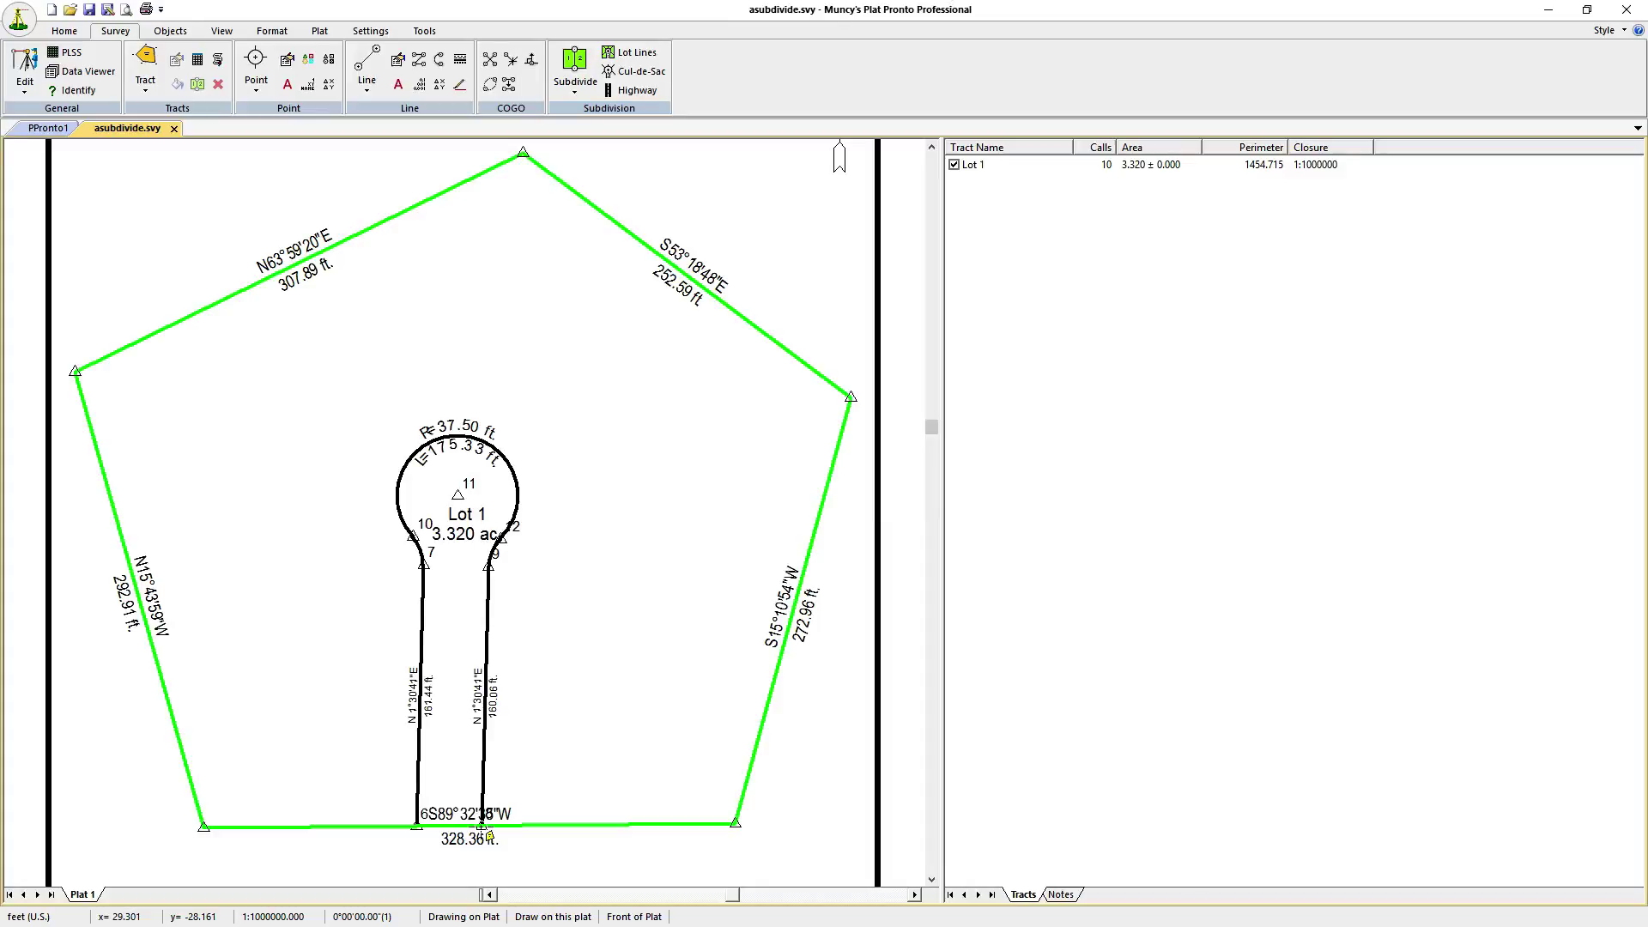
click(489, 566)
click(513, 522)
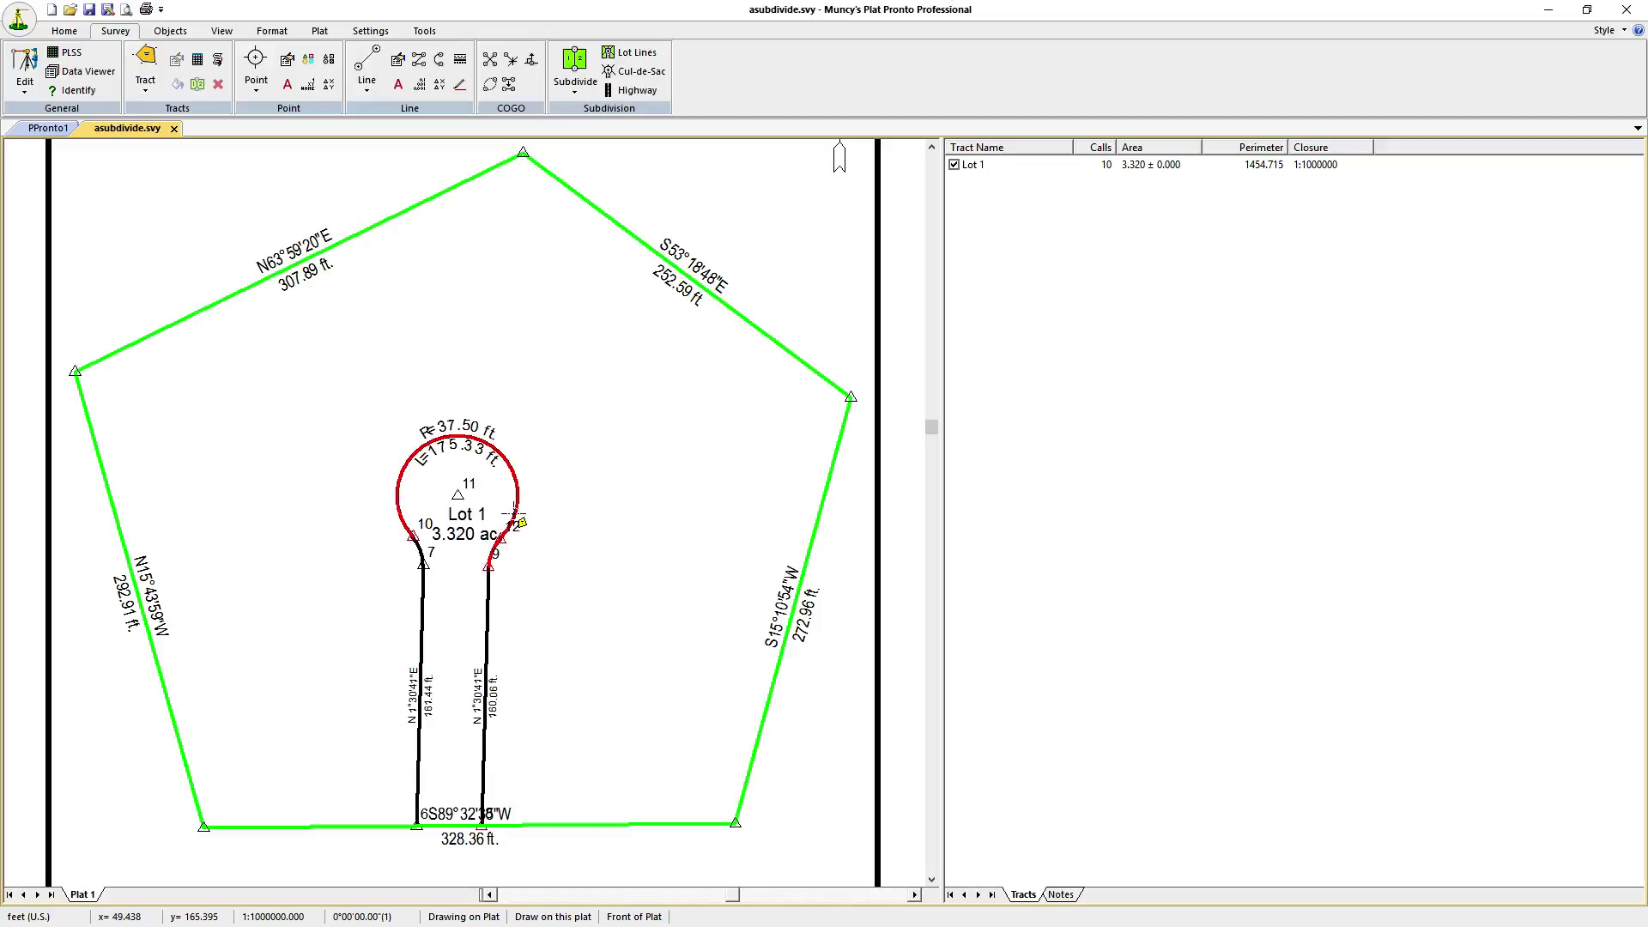
click(415, 549)
click(203, 828)
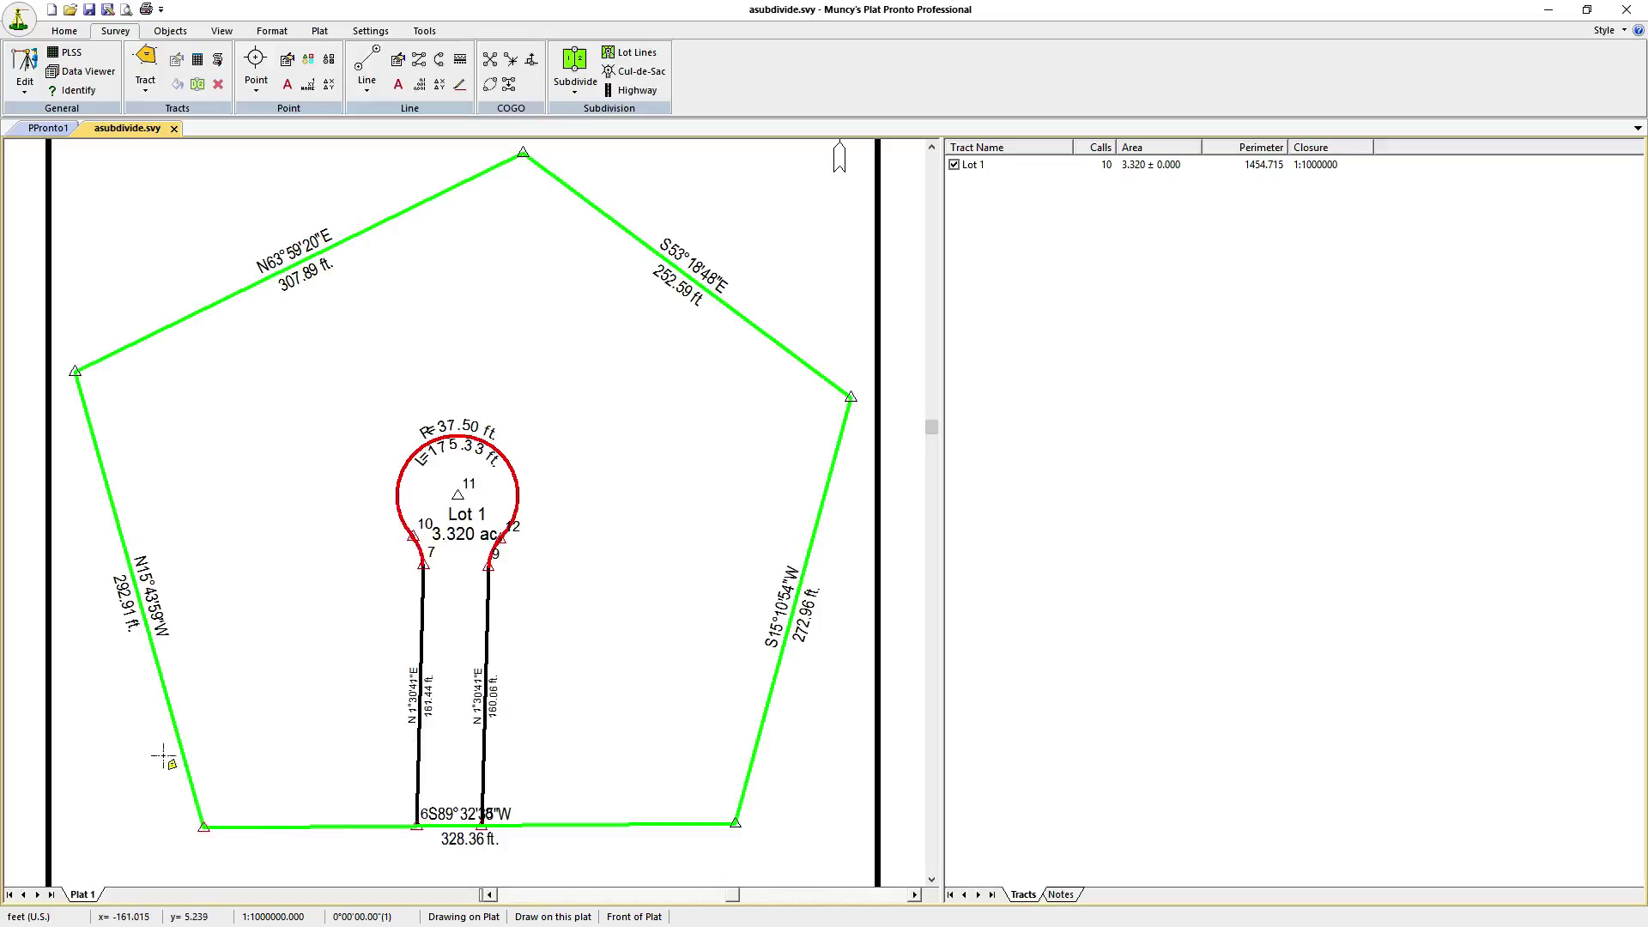
click(77, 372)
click(851, 397)
click(735, 824)
click(484, 826)
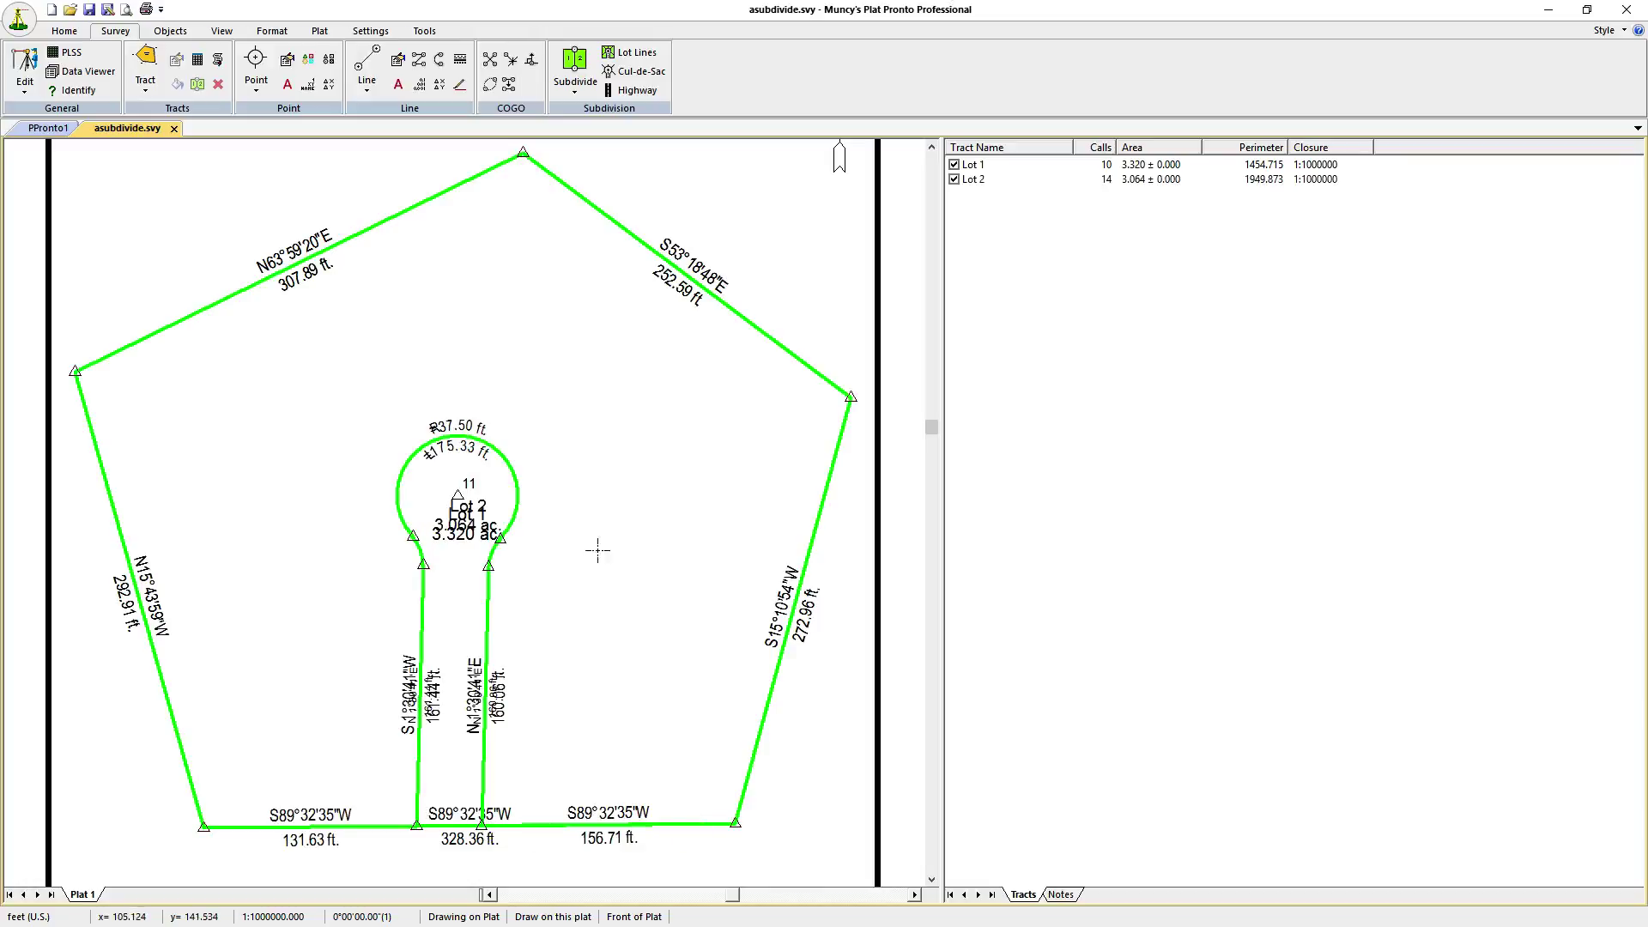
Hide Lot 1 and display only the tract data labels for Lot 2.
click(953, 165)
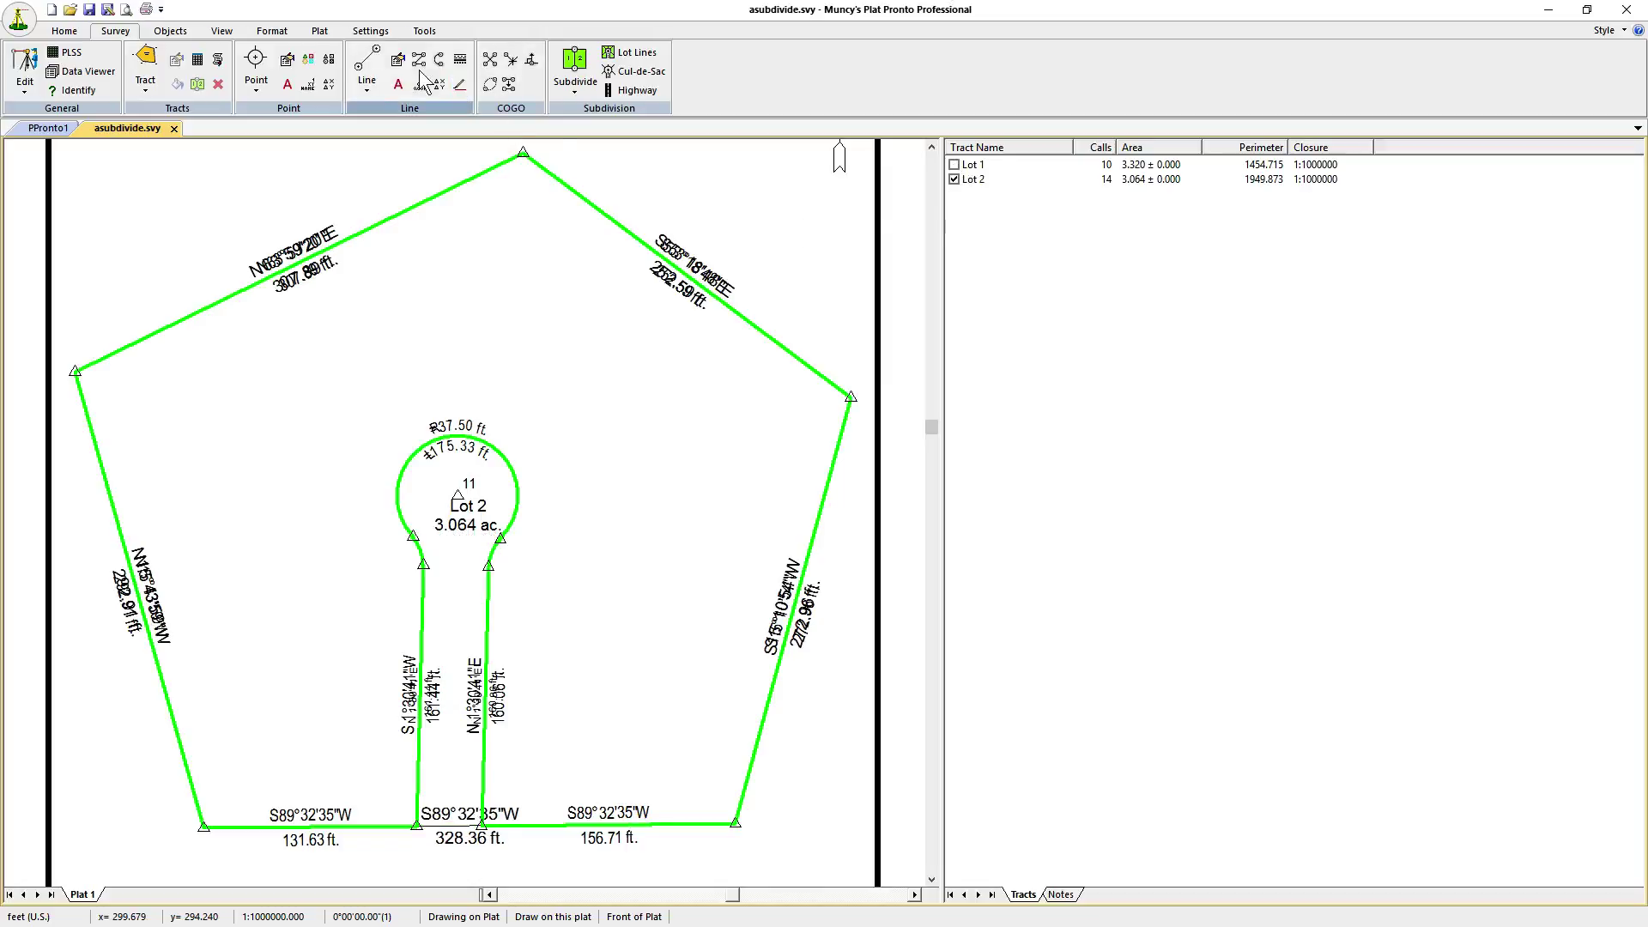
click(371, 32)
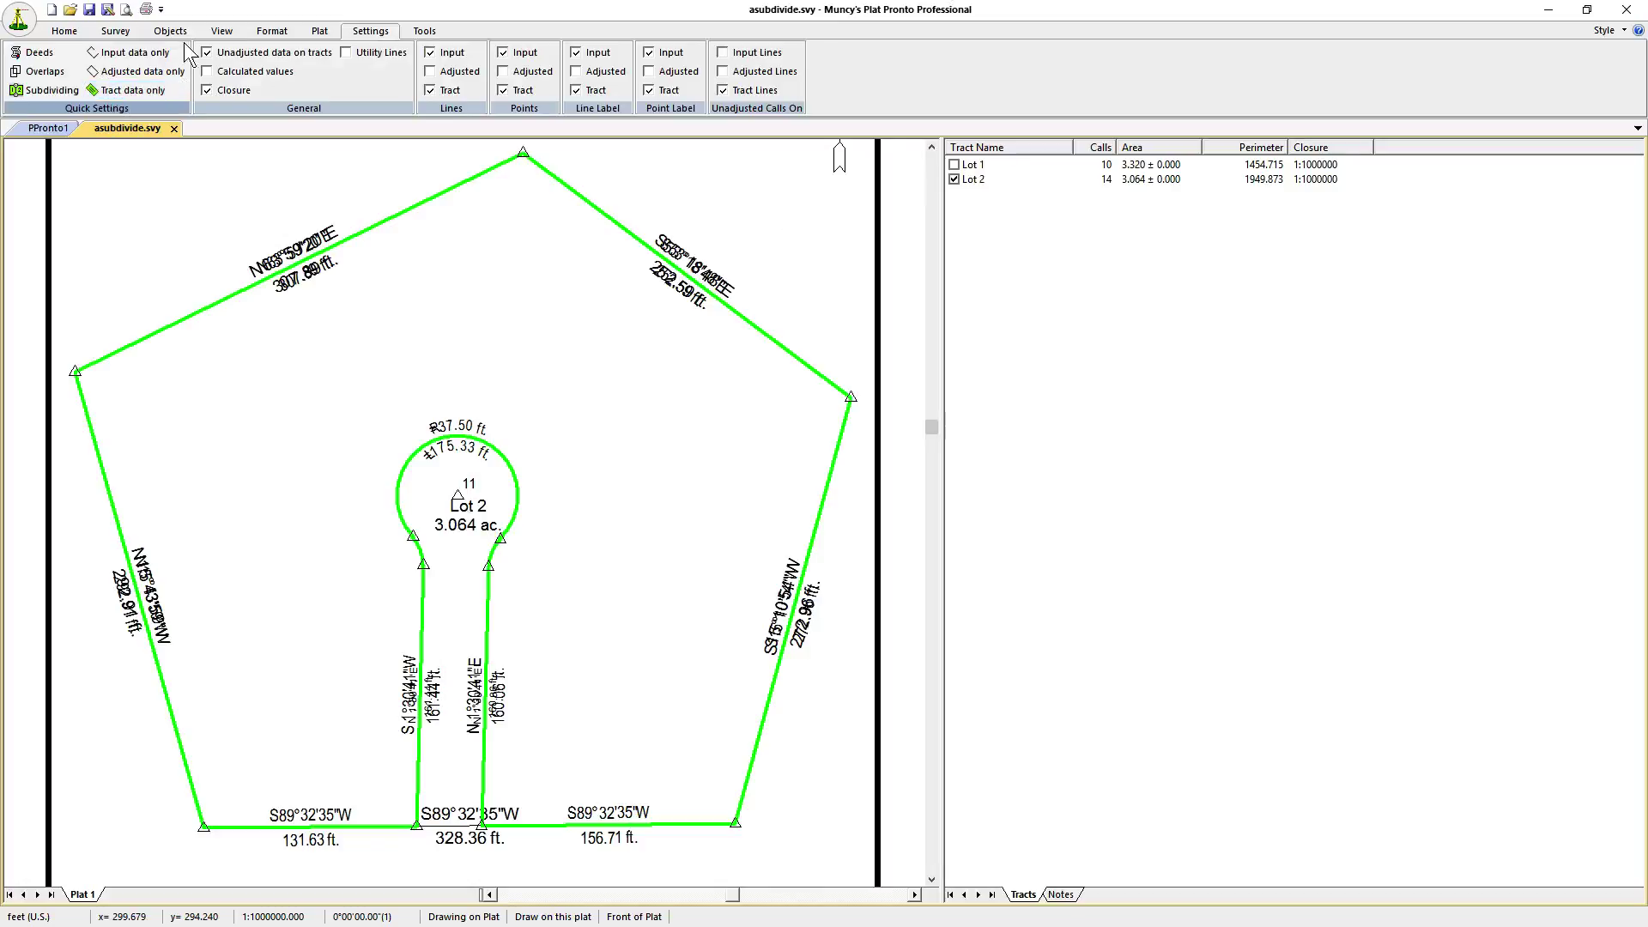
click(130, 89)
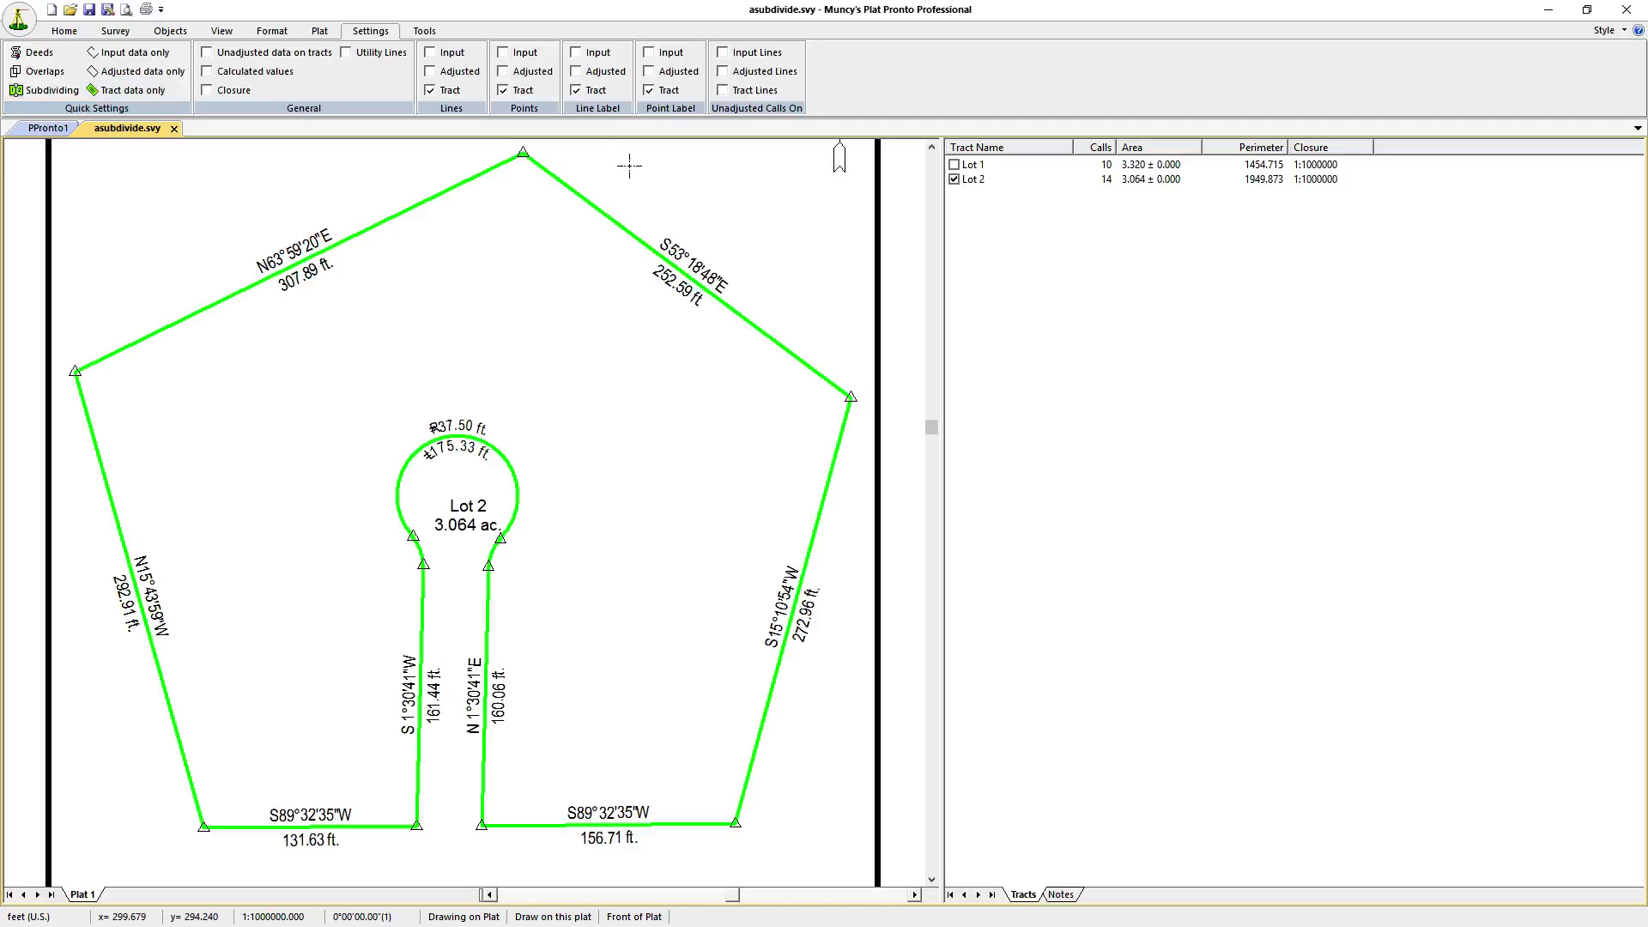
click(114, 32)
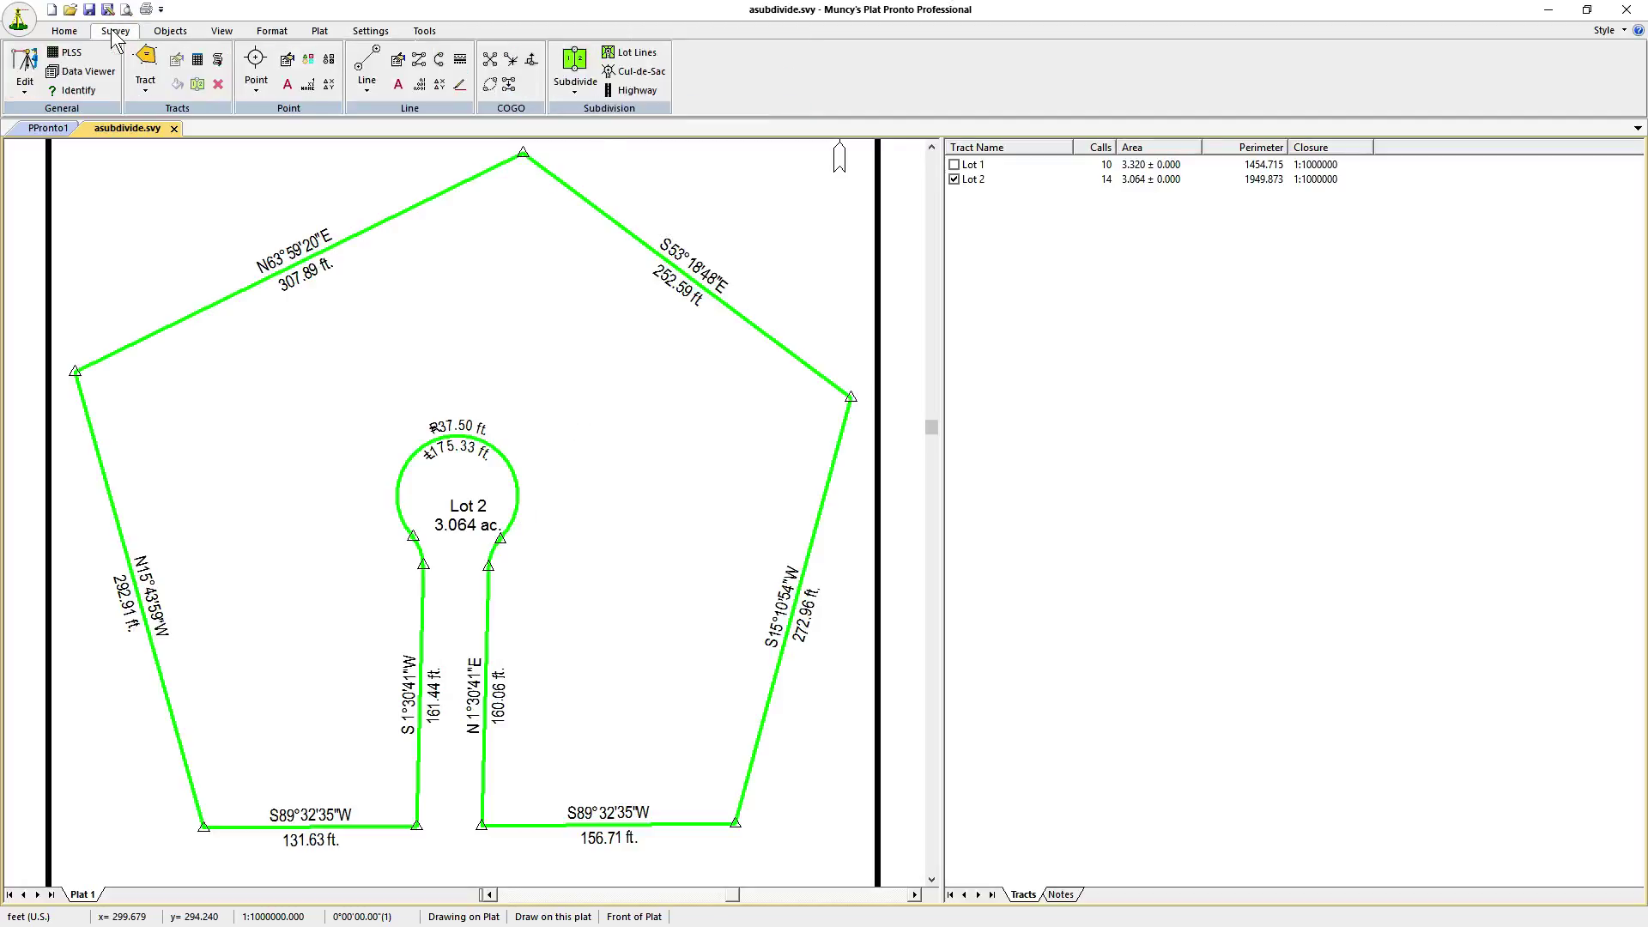
Subdivide with five lines from the cul-de-sac road to the outer boundary, creating Lots 3–7.
click(574, 76)
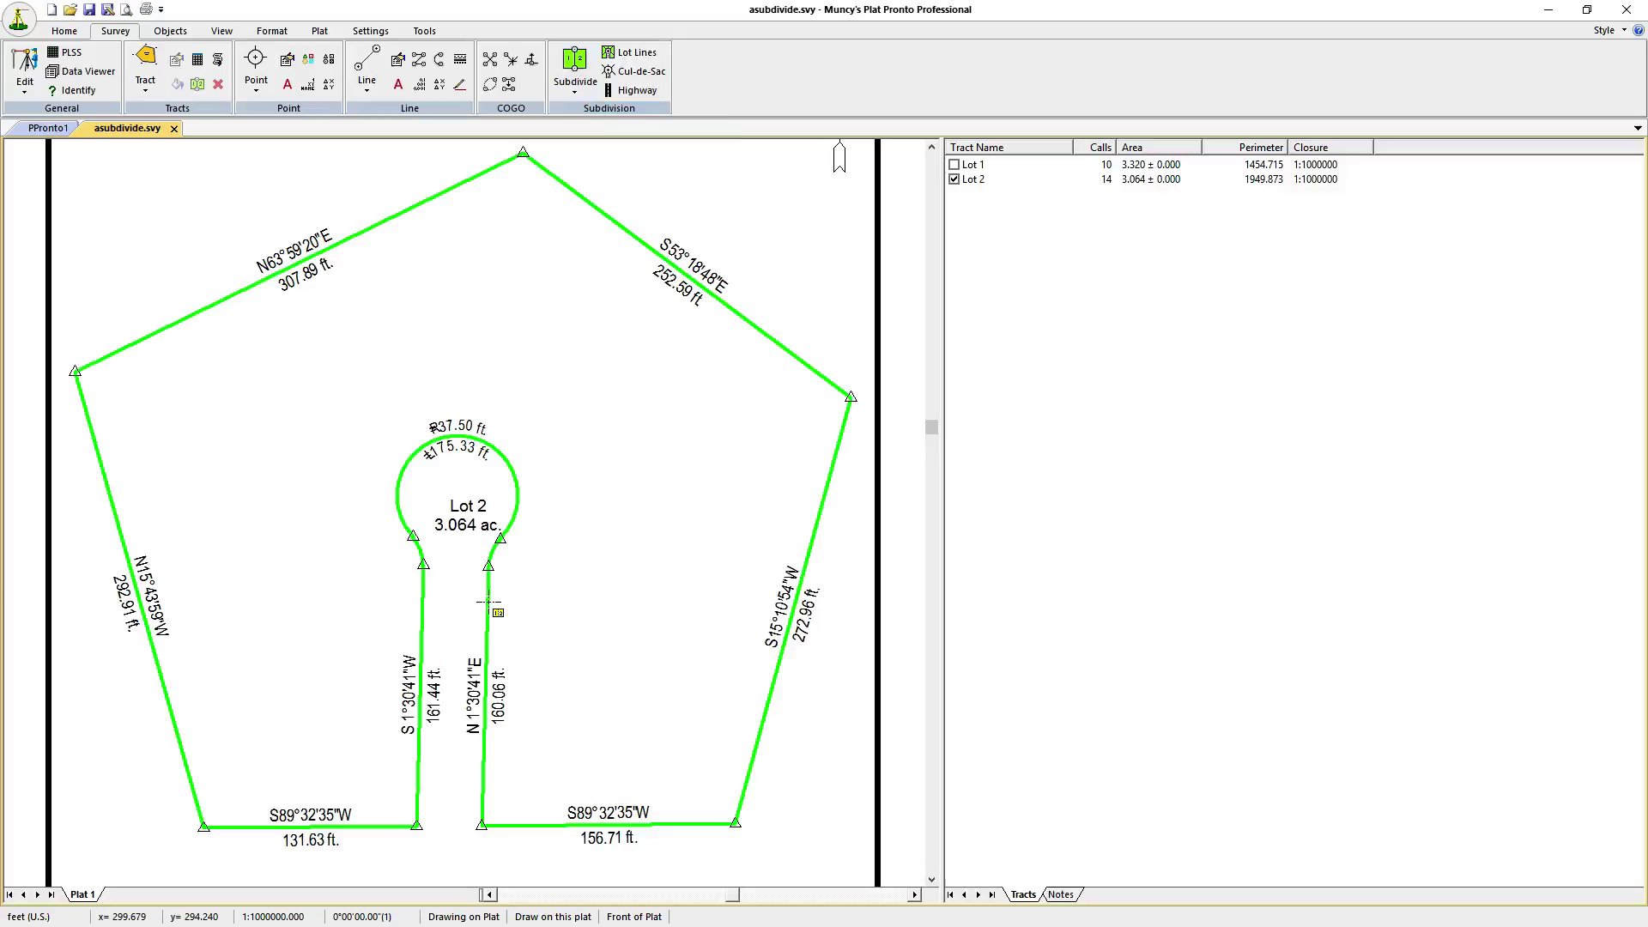
drag(488, 592, 796, 598)
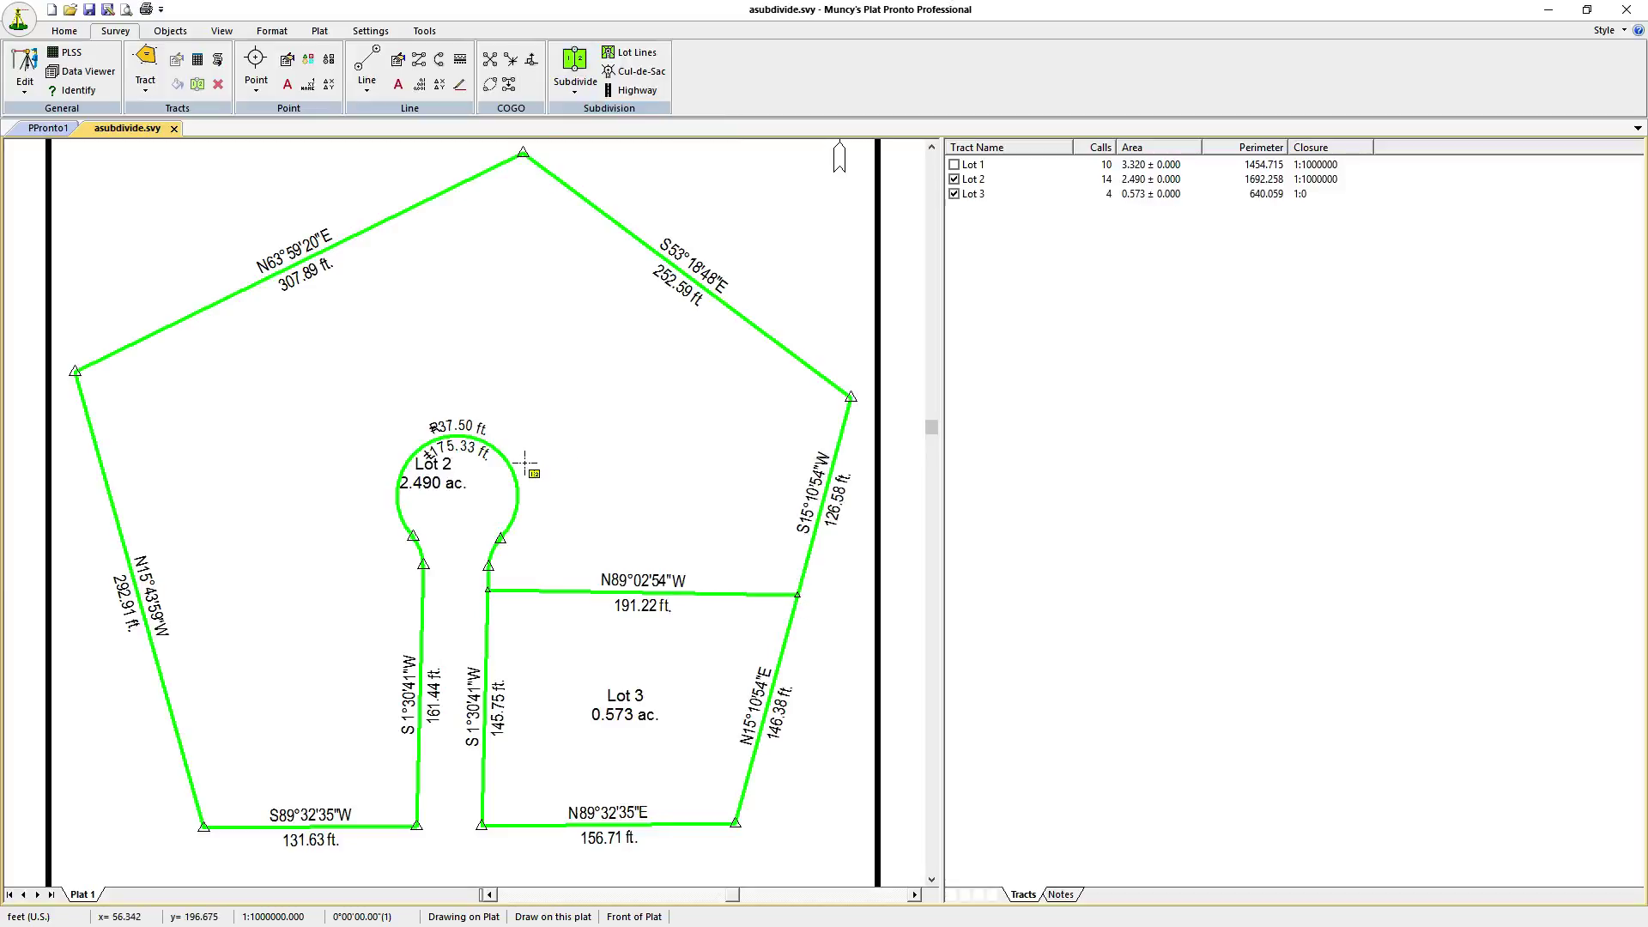
drag(509, 461, 758, 333)
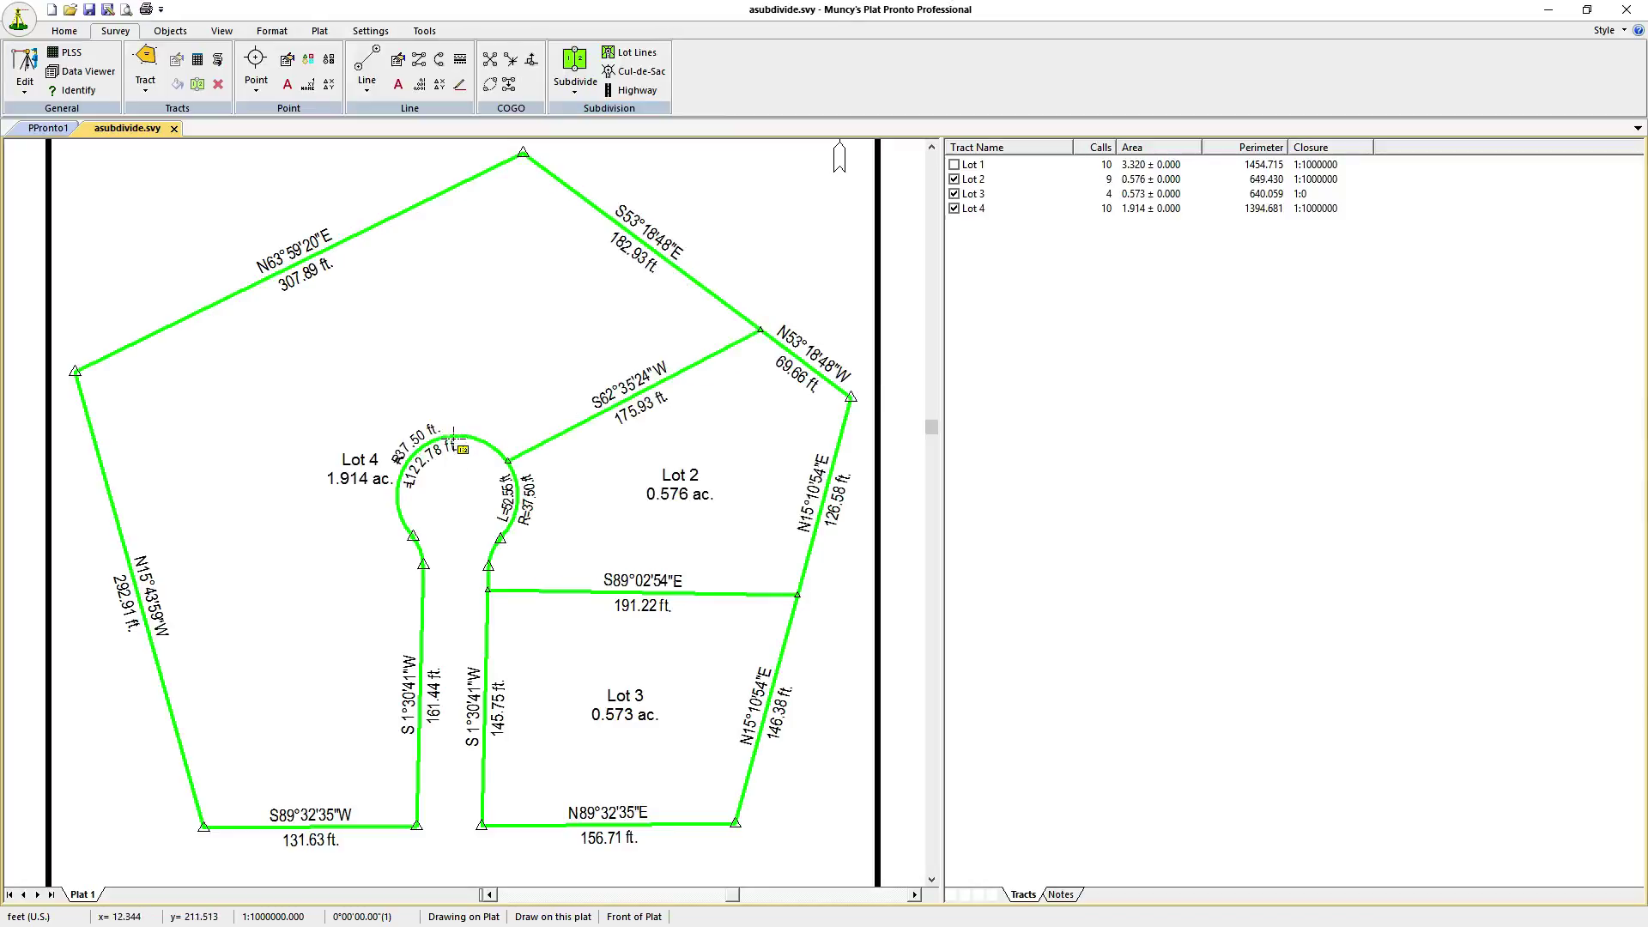
drag(447, 433, 367, 229)
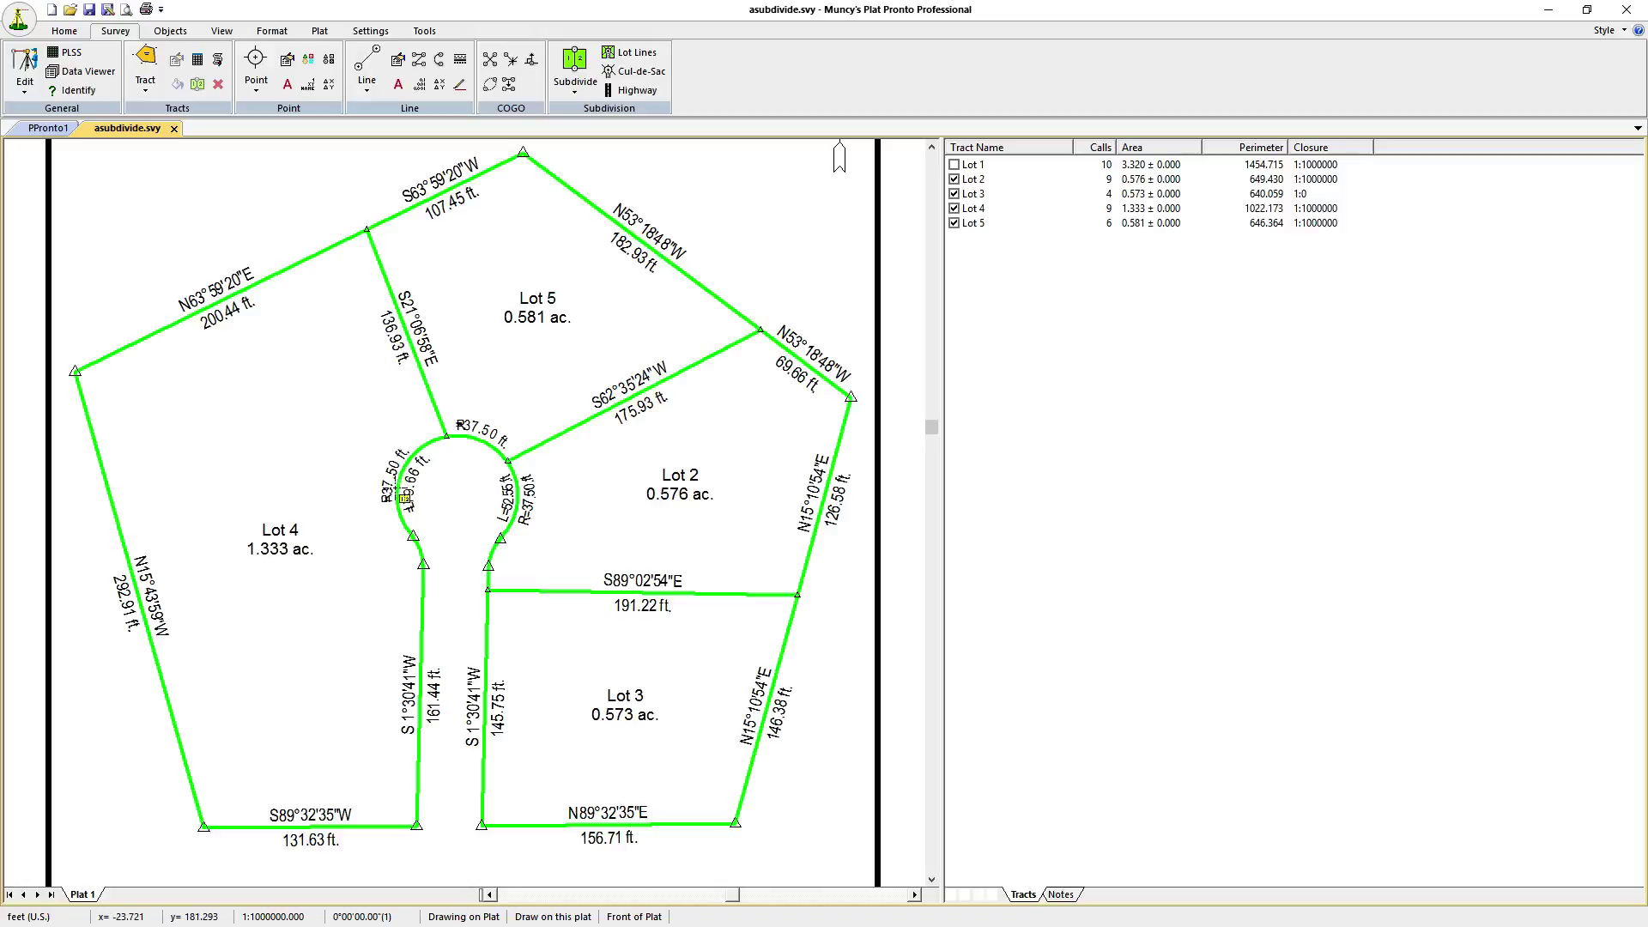
drag(405, 497, 111, 485)
drag(422, 613, 152, 645)
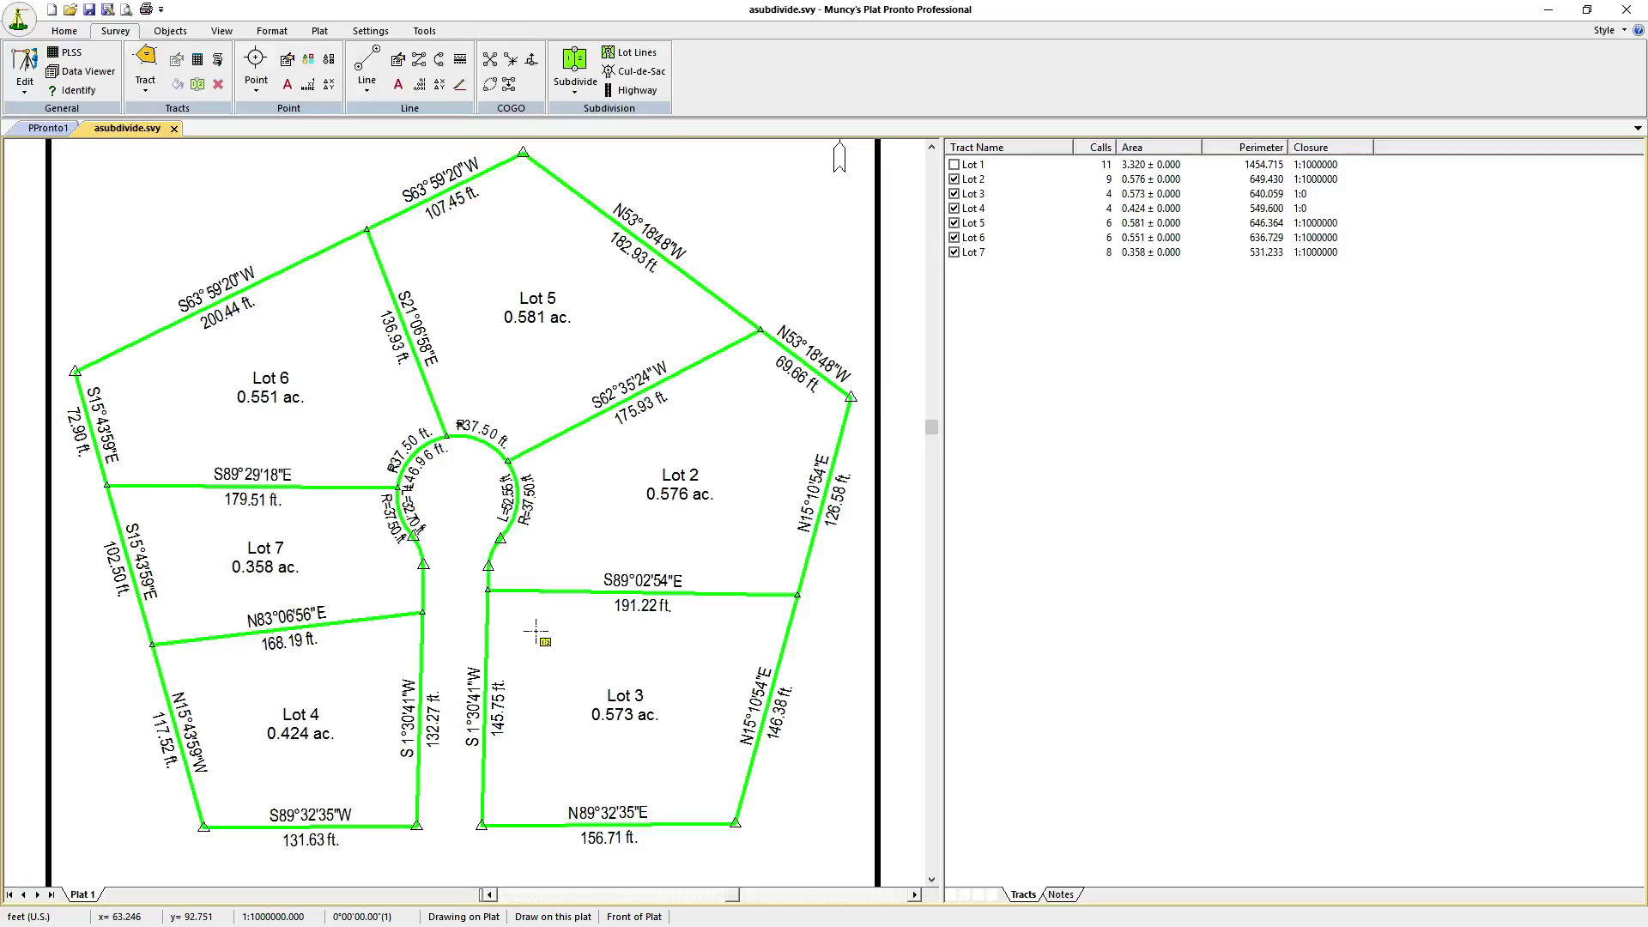
Zoom All to show the whole Plat 1 page with its title block and scale bar.
click(222, 32)
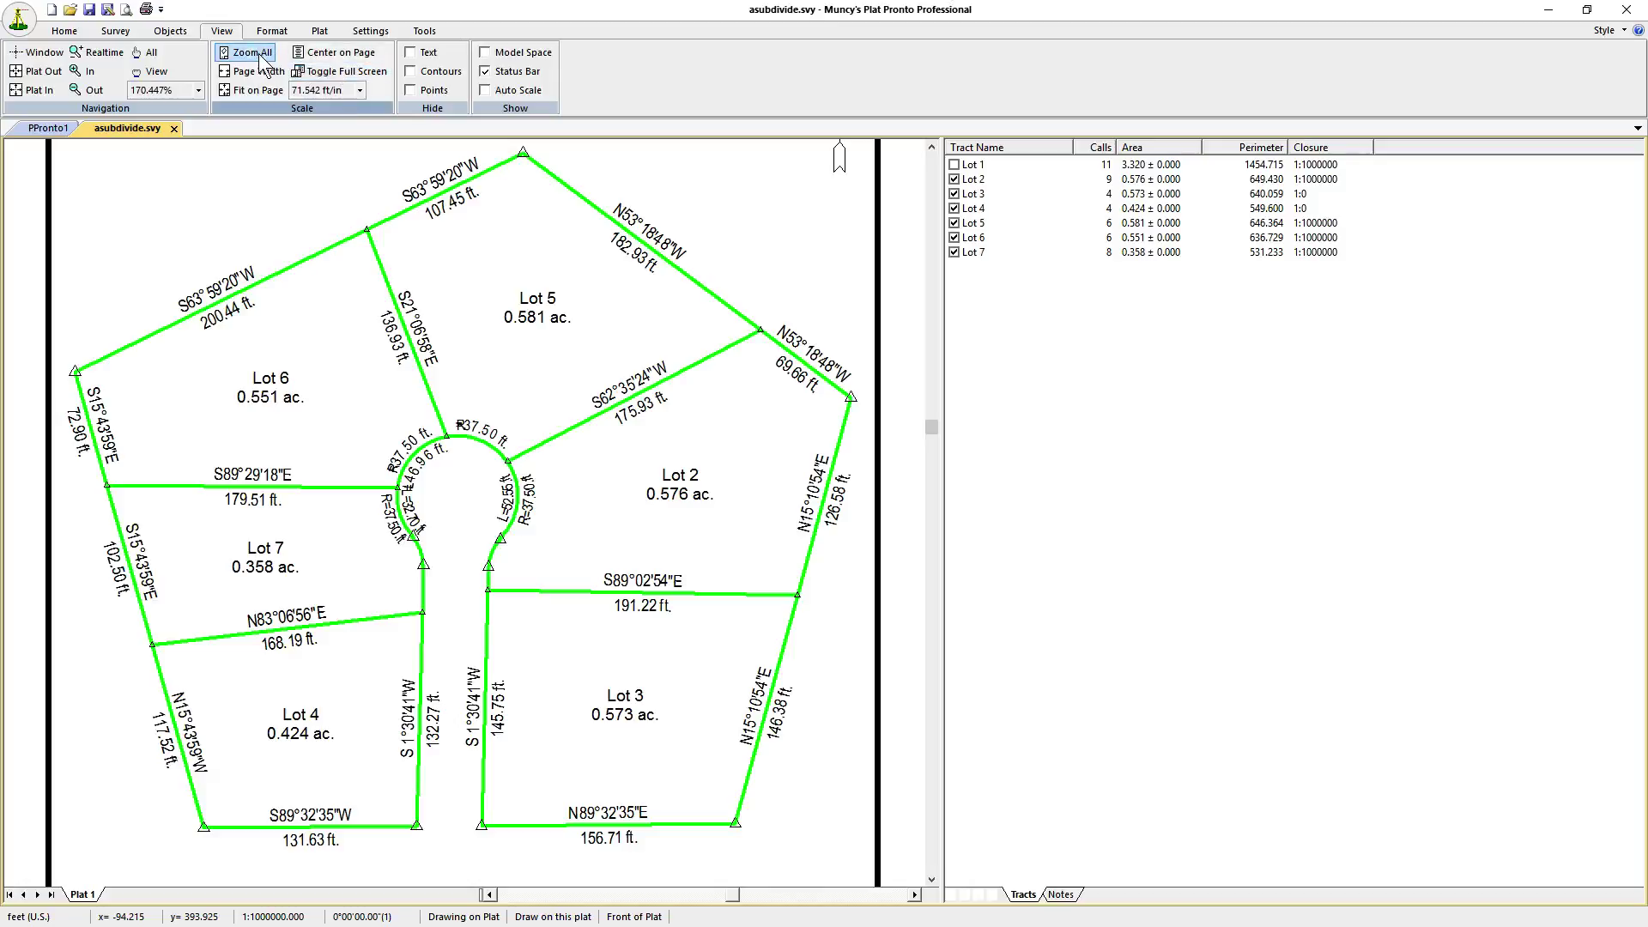
click(250, 55)
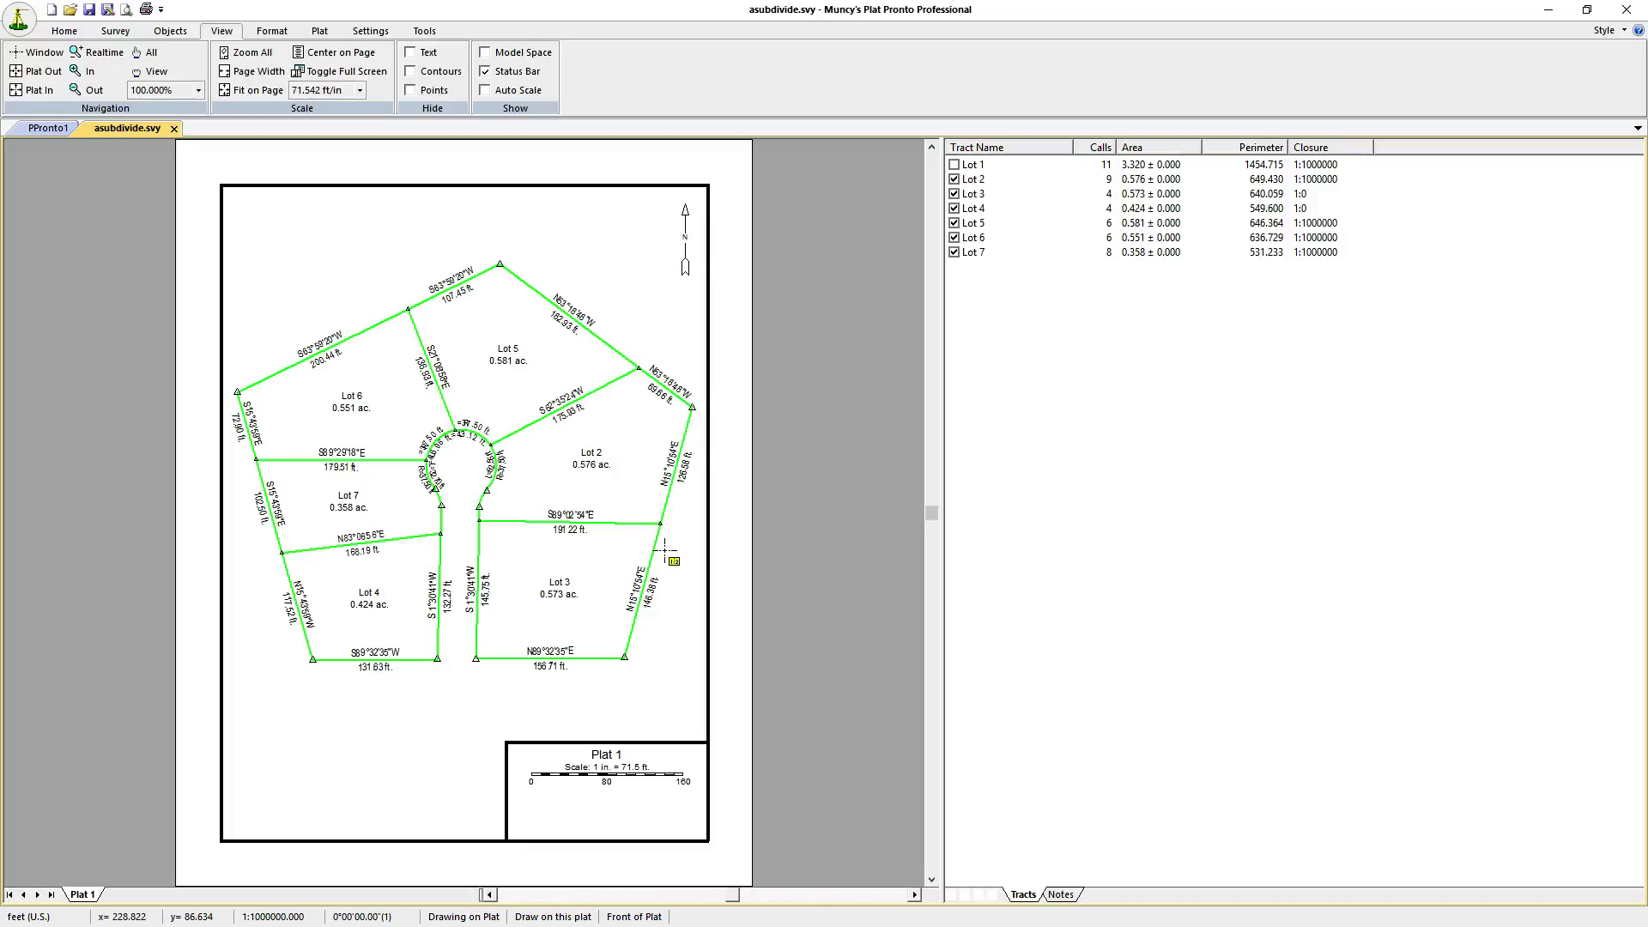
Undo the earlier lot lines and redraw lines to the east and northeast boundaries for Lots 3 and 4.
key(ctrl+z)
key(ctrl+z)
key(ctrl+z)
key(ctrl+z)
key(ctrl+z)
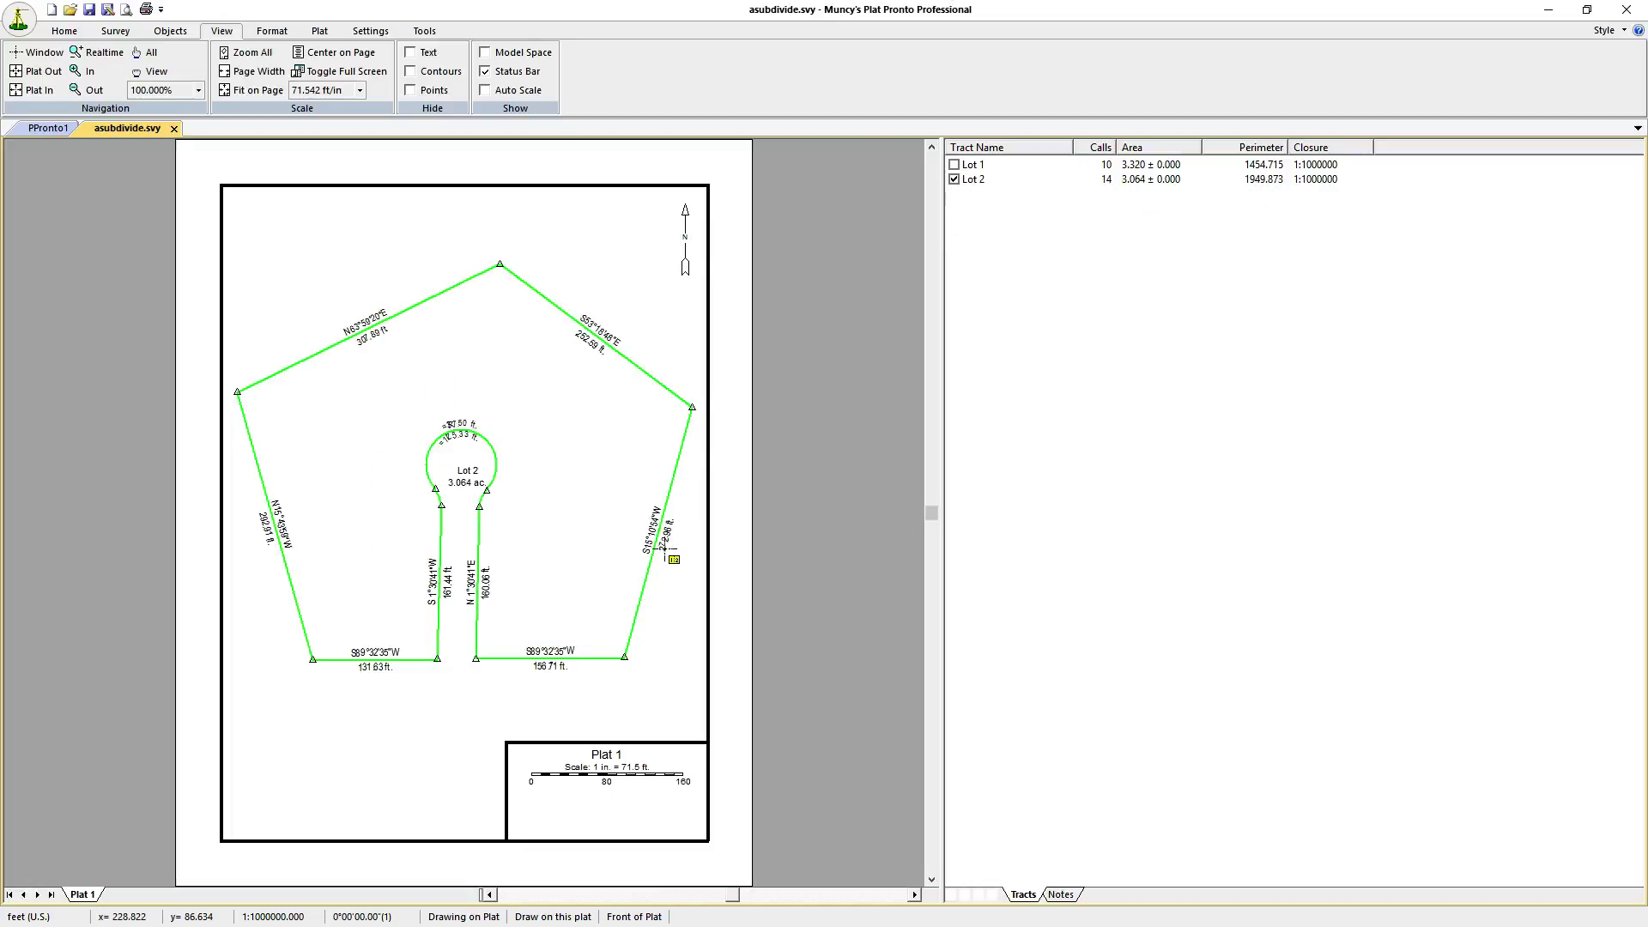
click(115, 31)
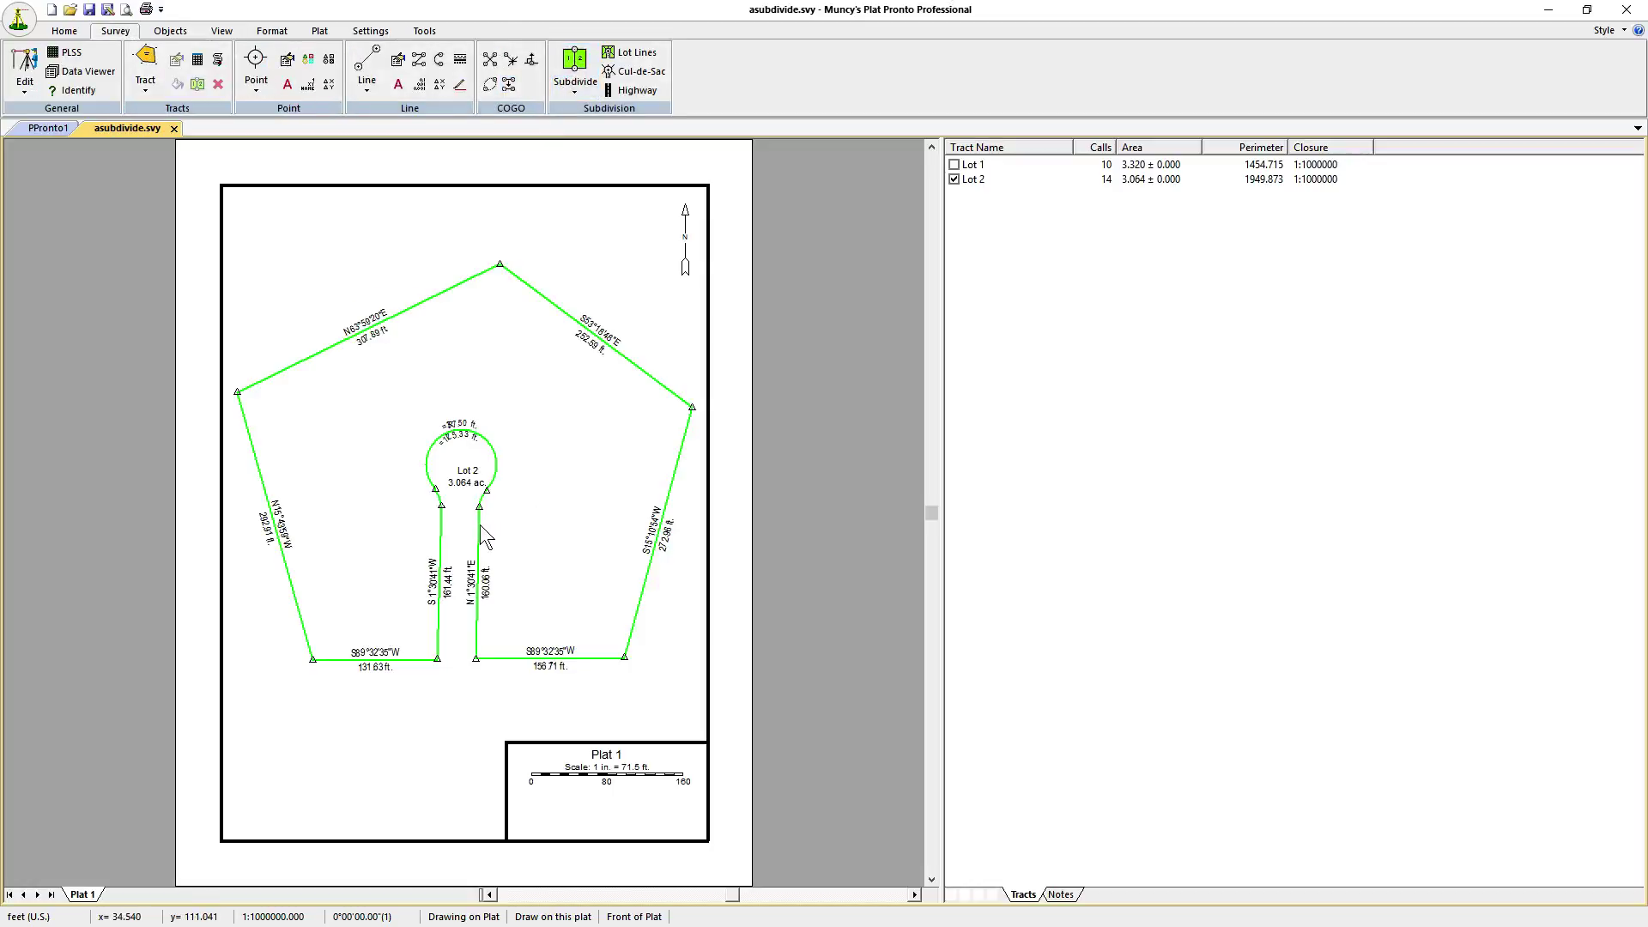
click(579, 75)
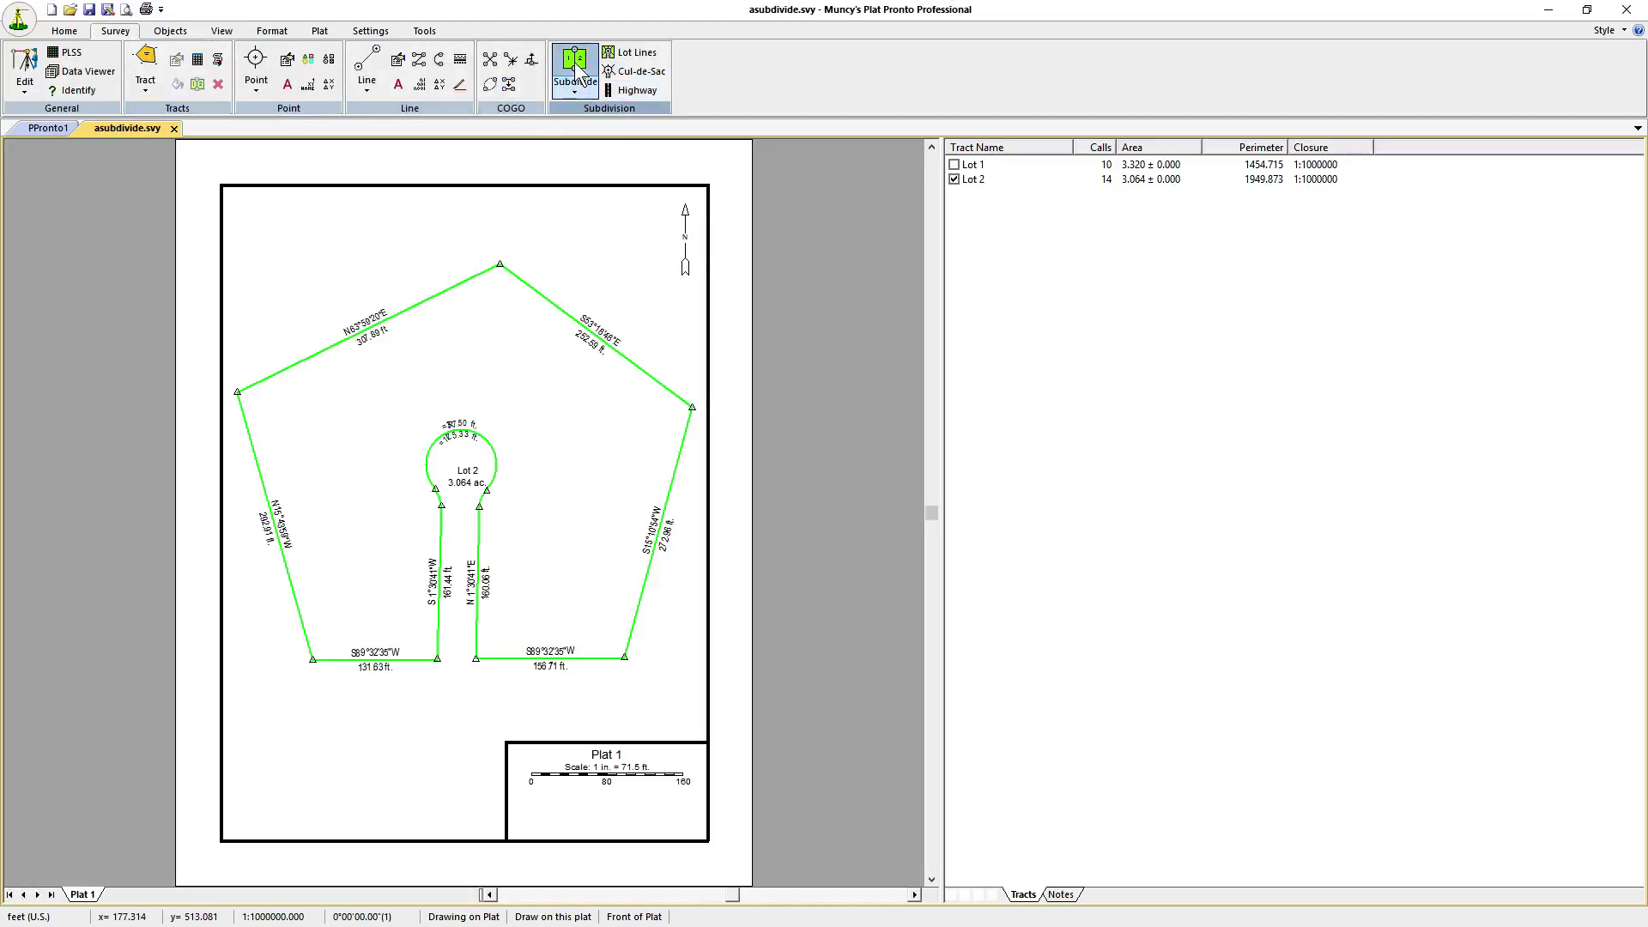
click(478, 527)
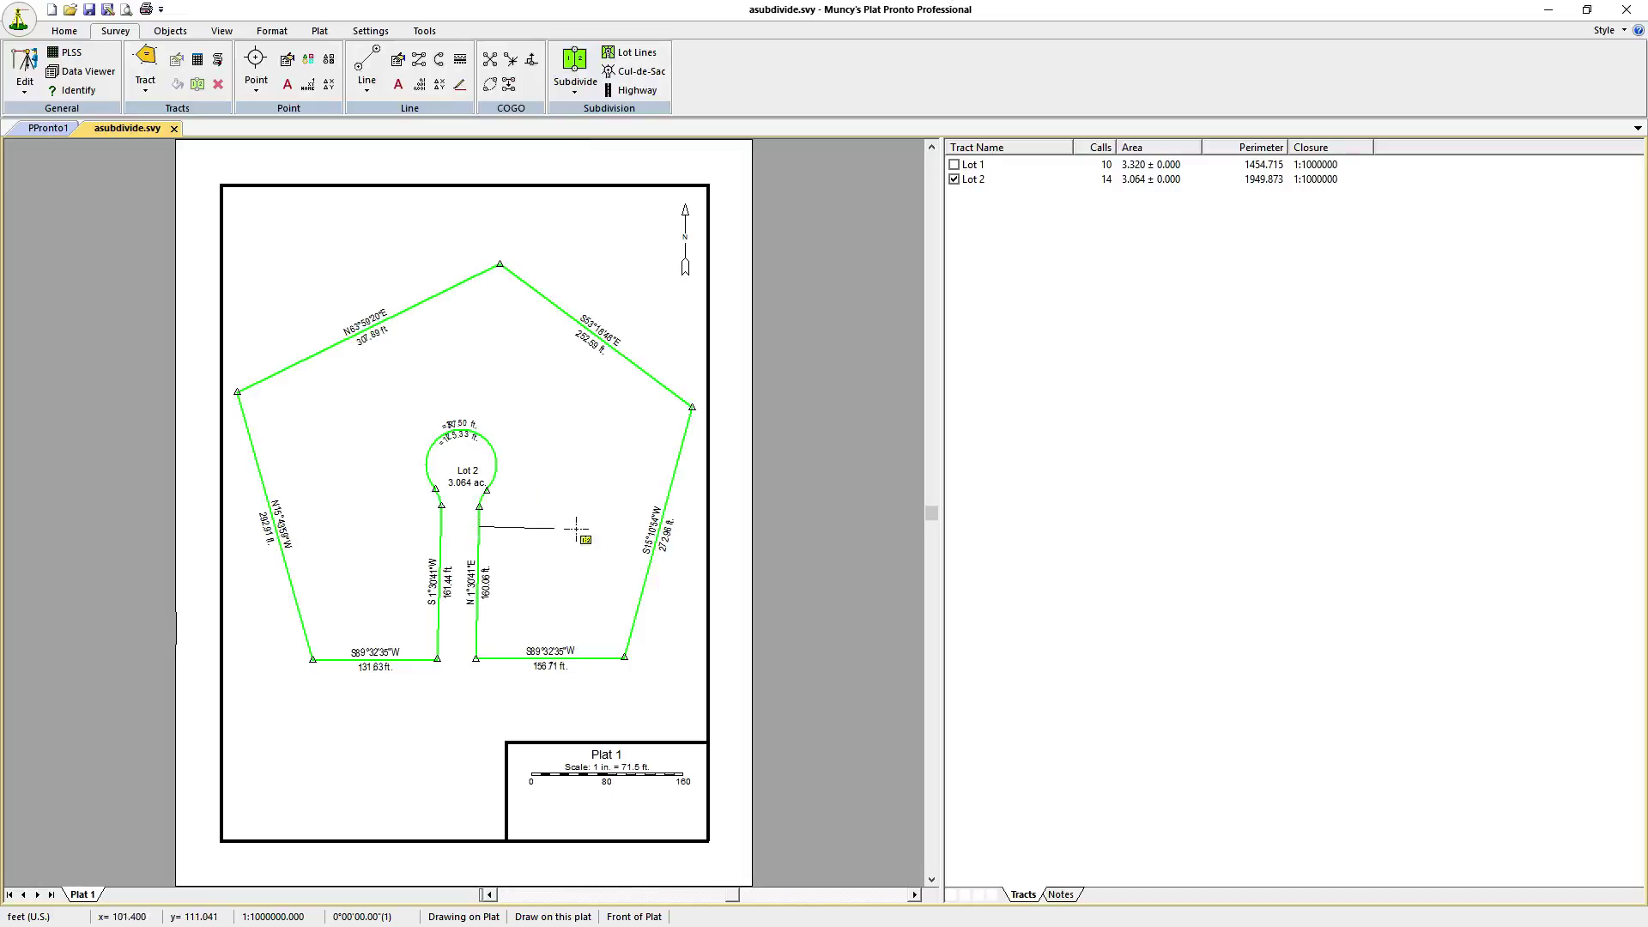
click(657, 534)
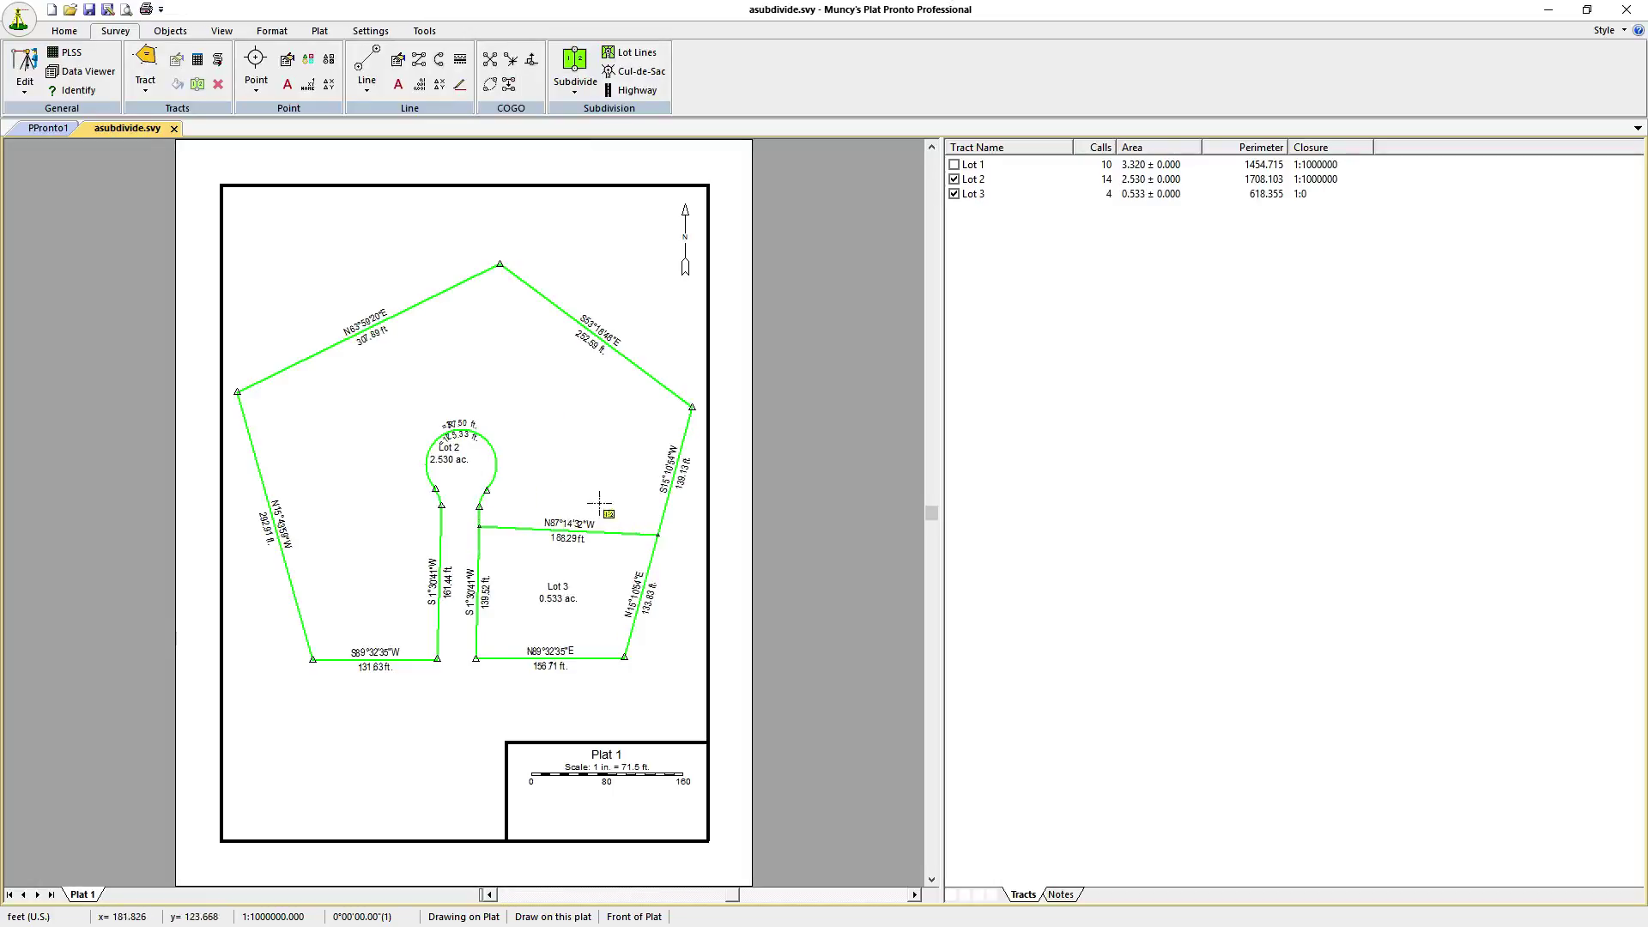
click(493, 444)
click(600, 339)
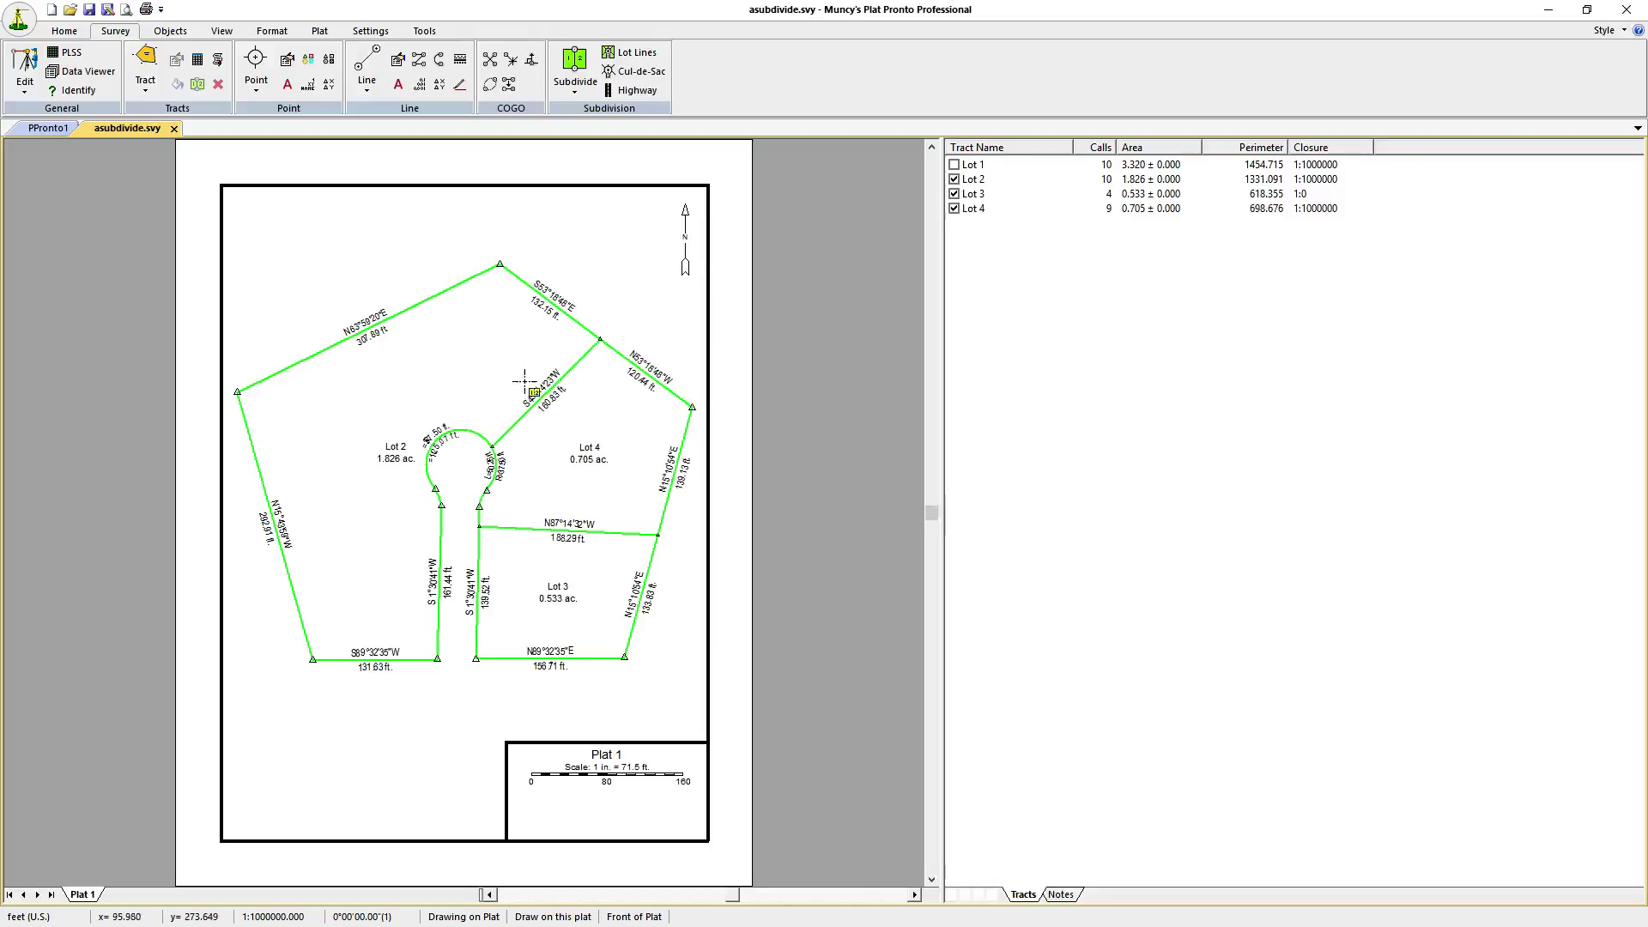
Redraw lot lines from the cul-de-sac and road stem to the northwest and west boundaries, creating Lots 5–7.
click(444, 427)
click(387, 320)
click(423, 468)
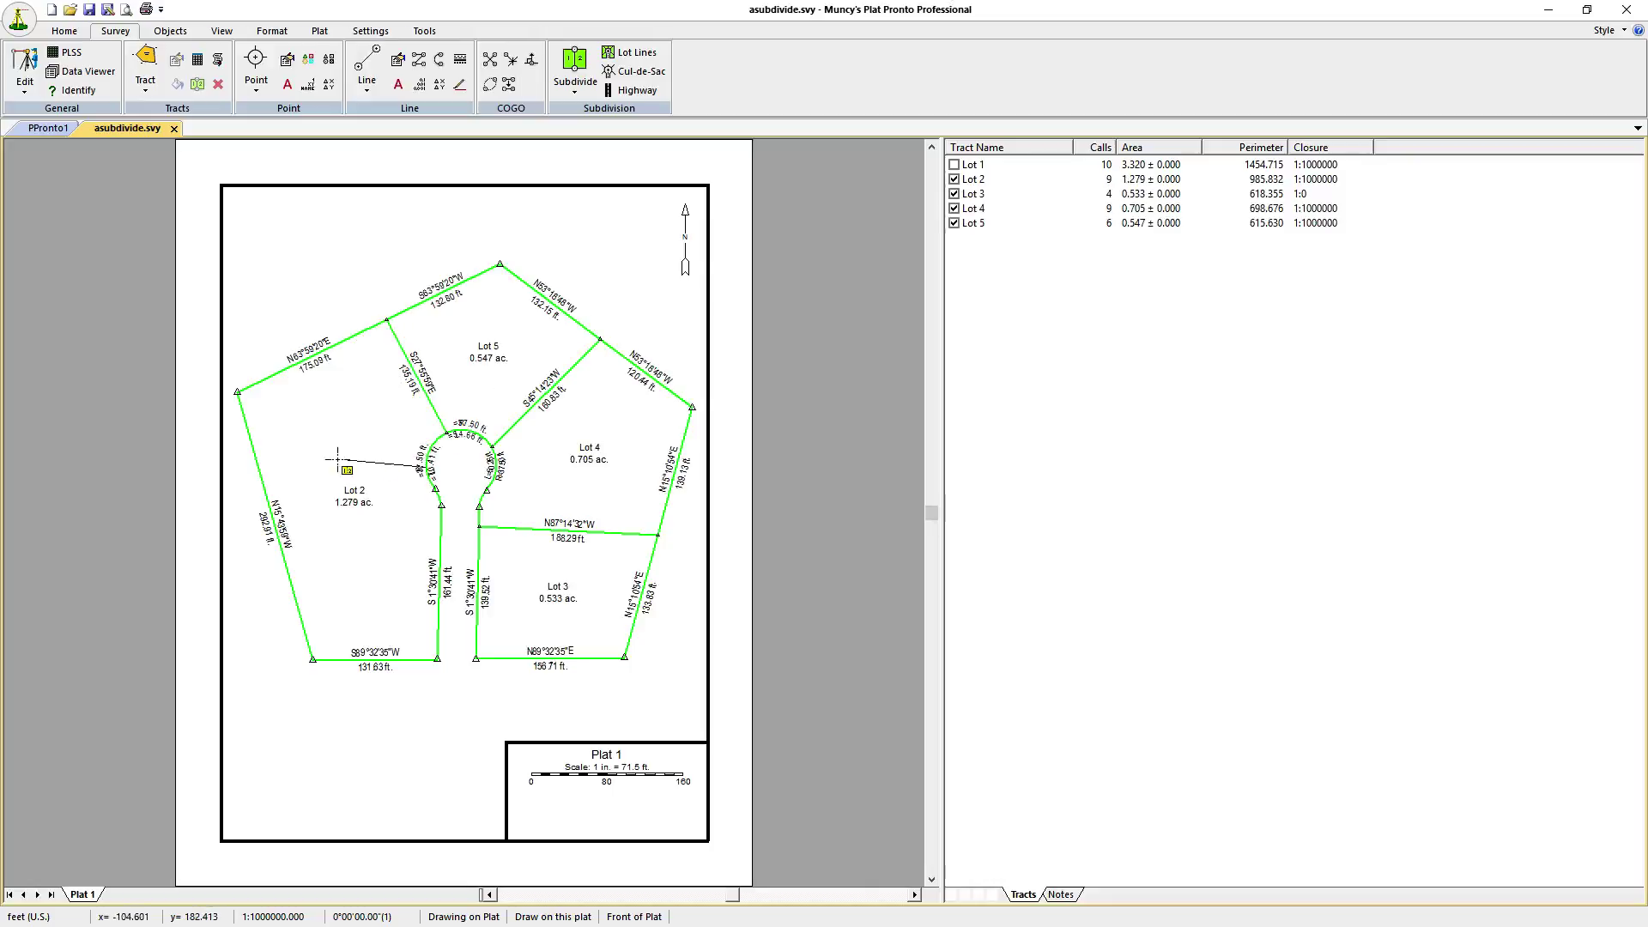
click(261, 476)
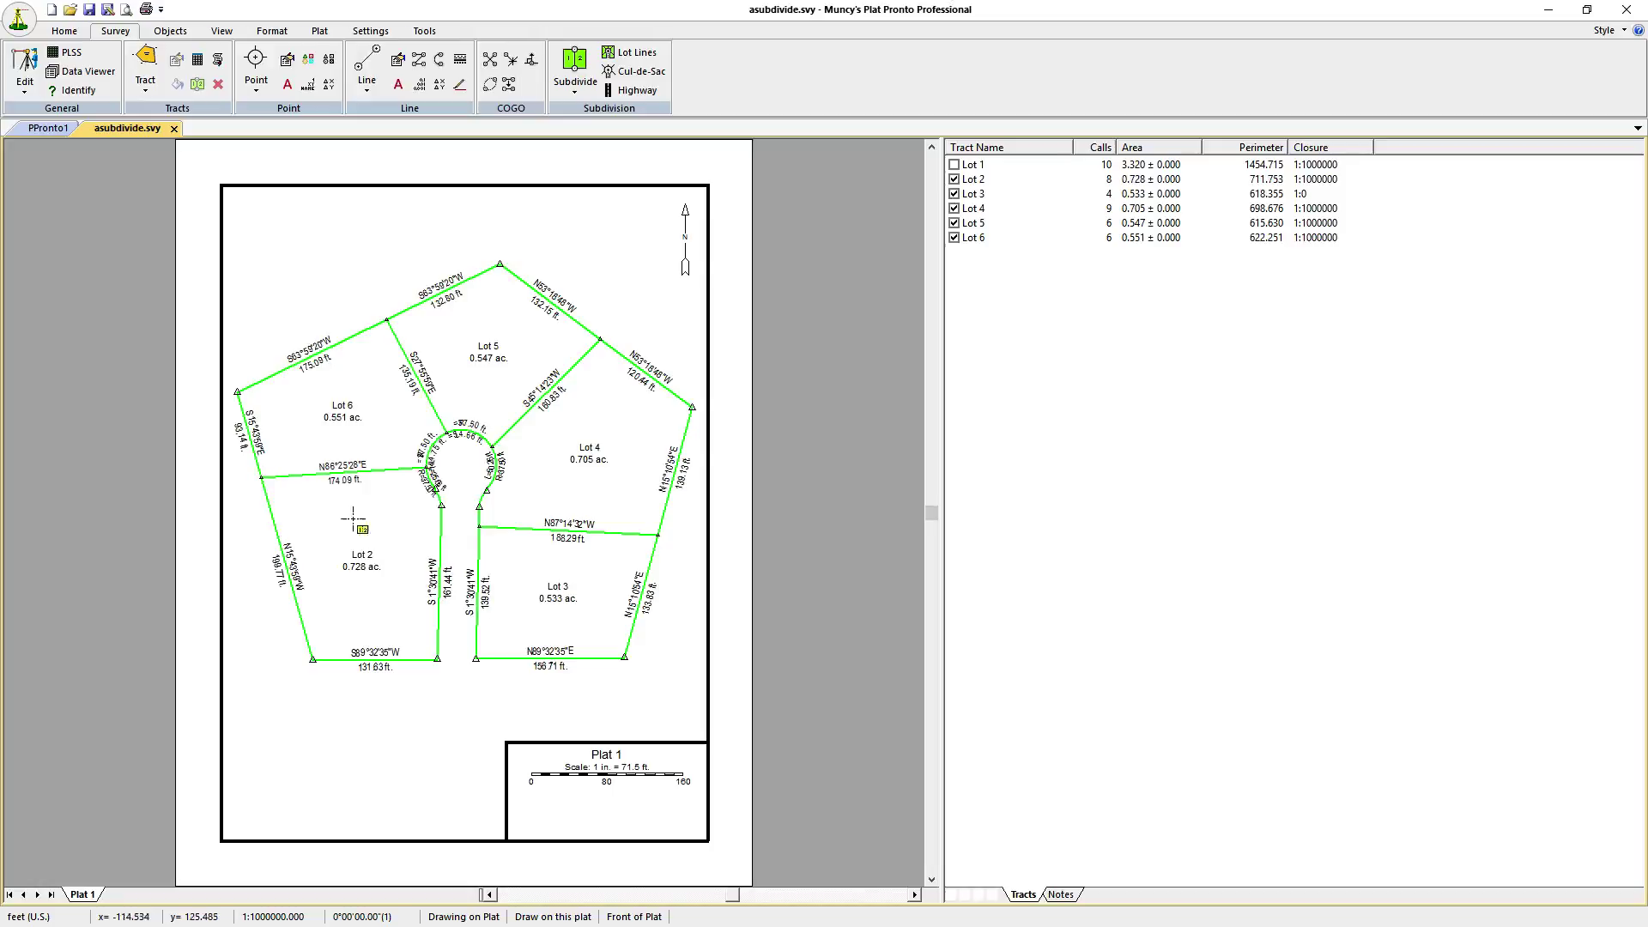
click(441, 539)
click(286, 563)
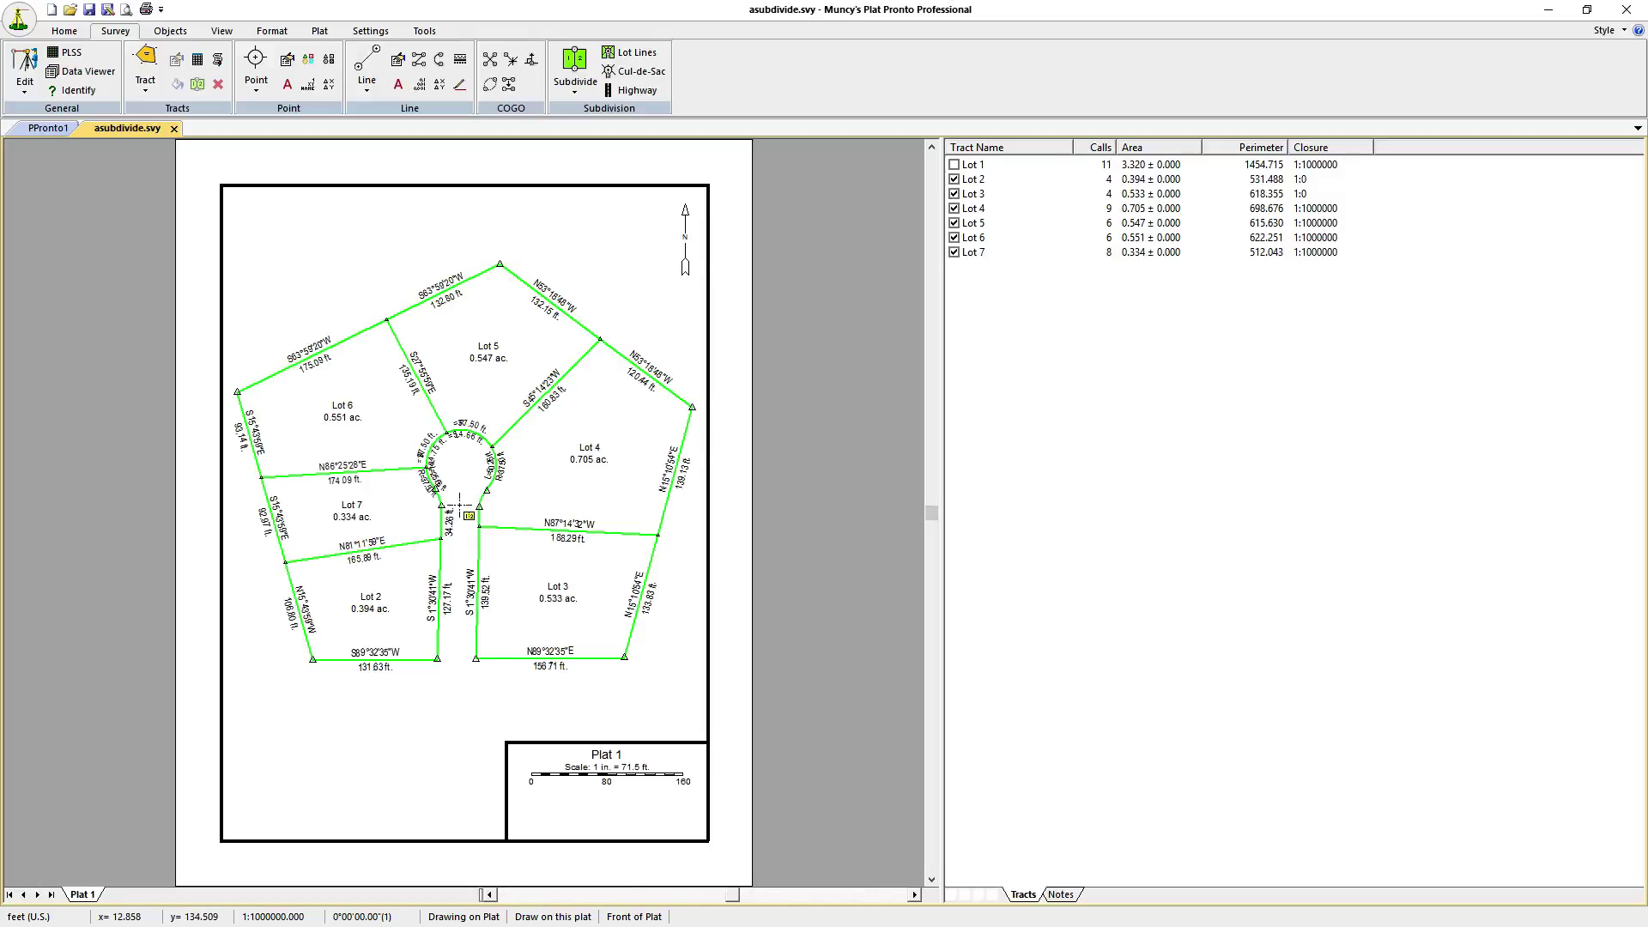